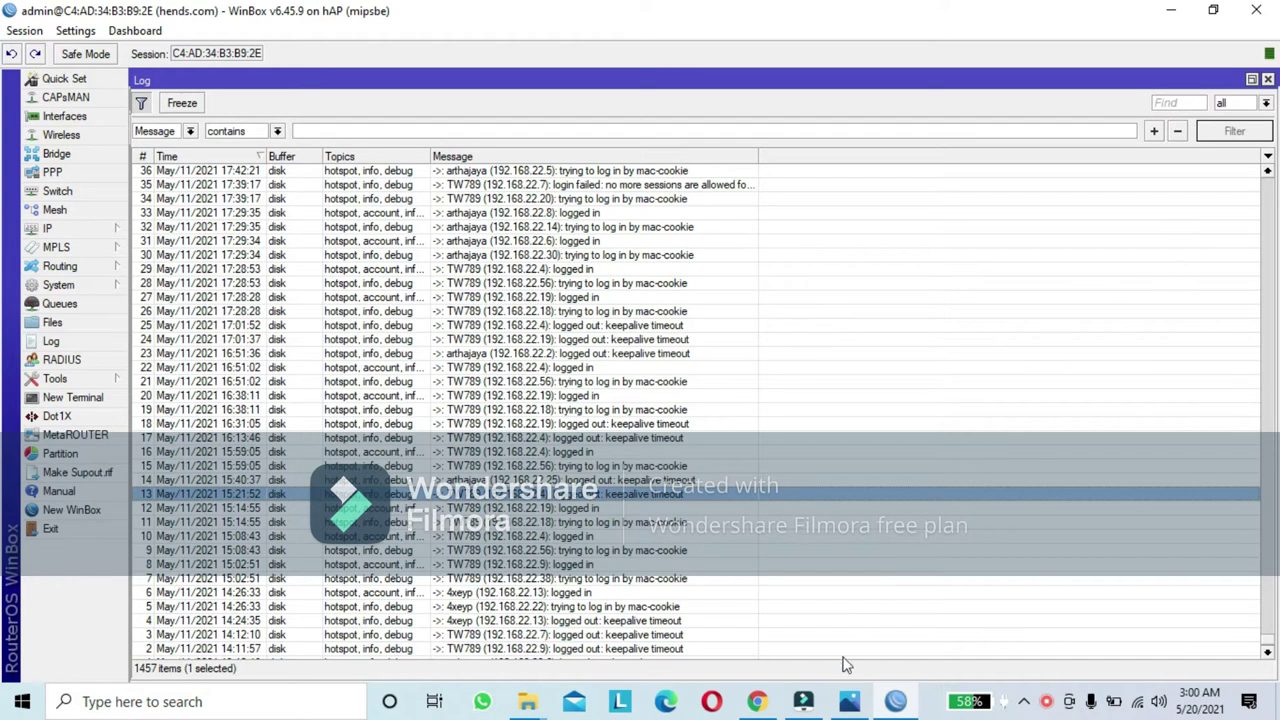
Switch to the PENYUSUP.jpg screenshot, enlarge it, and examine the users, source addresses and services in its login-failure entries
{"action": "left_click", "coordinate": [848, 701]}
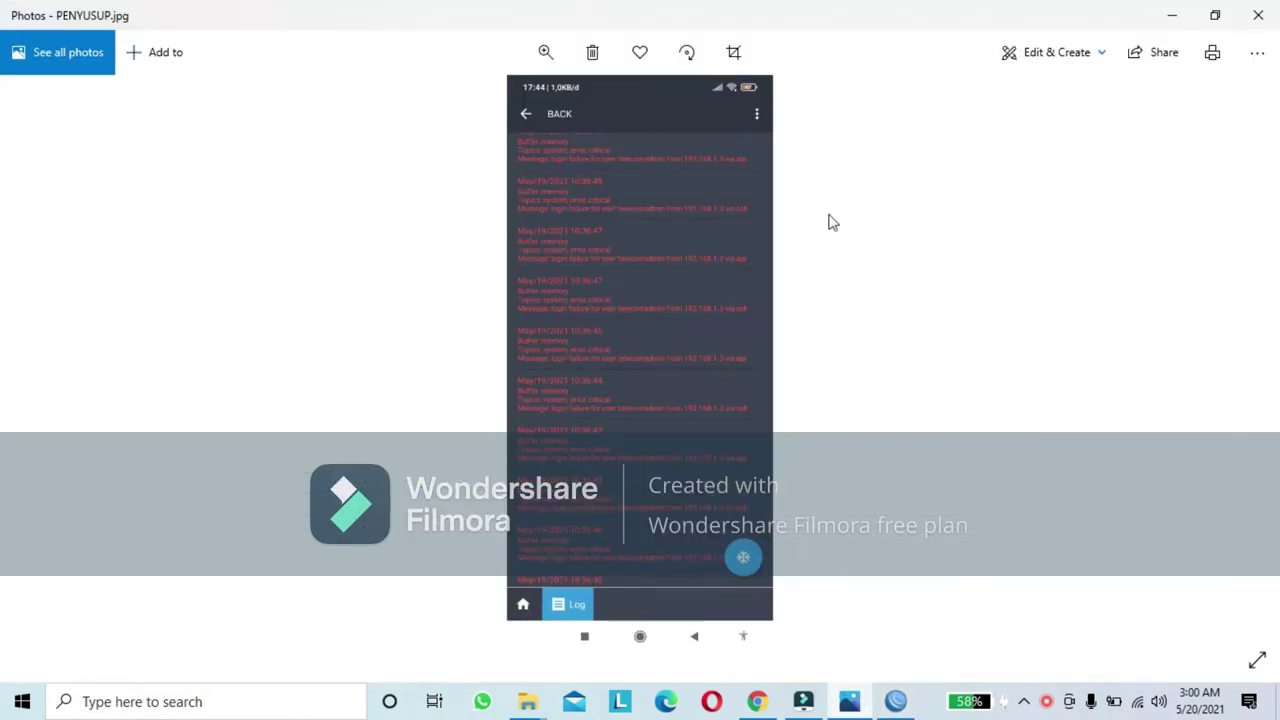
{"action": "left_click", "coordinate": [545, 52]}
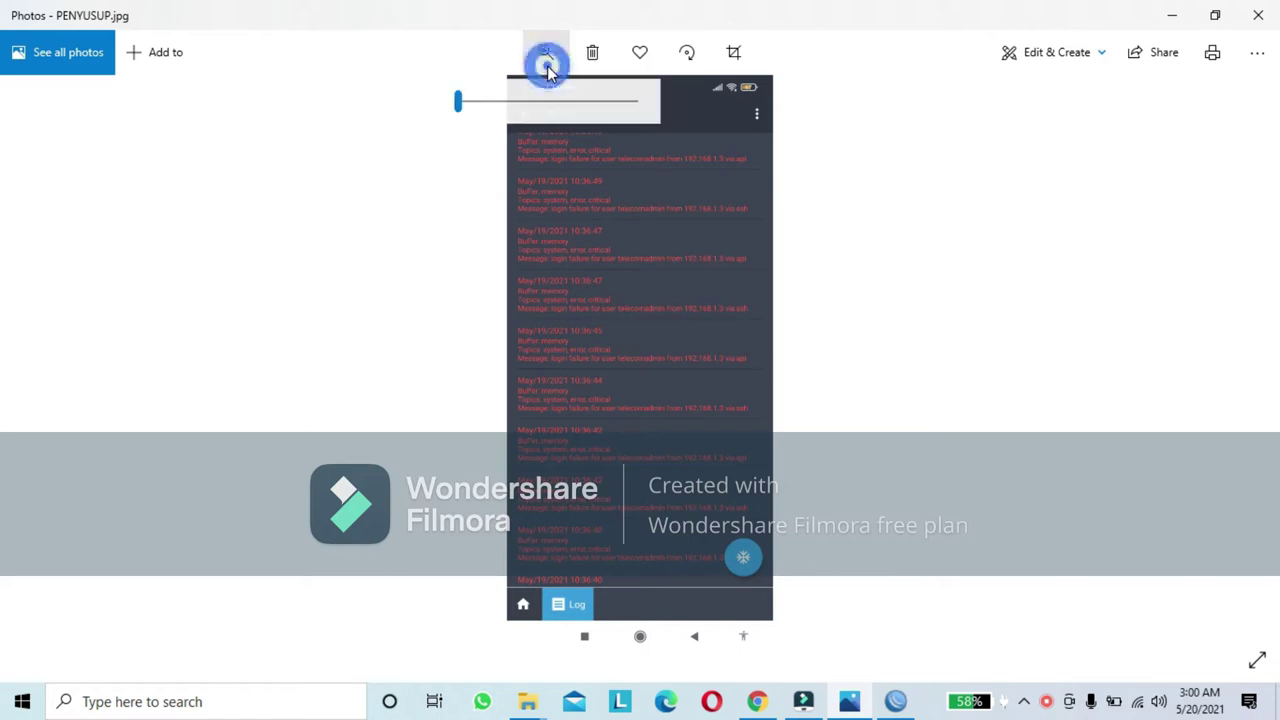
{"action": "left_click", "coordinate": [489, 103]}
{"action": "left_click", "coordinate": [491, 101]}
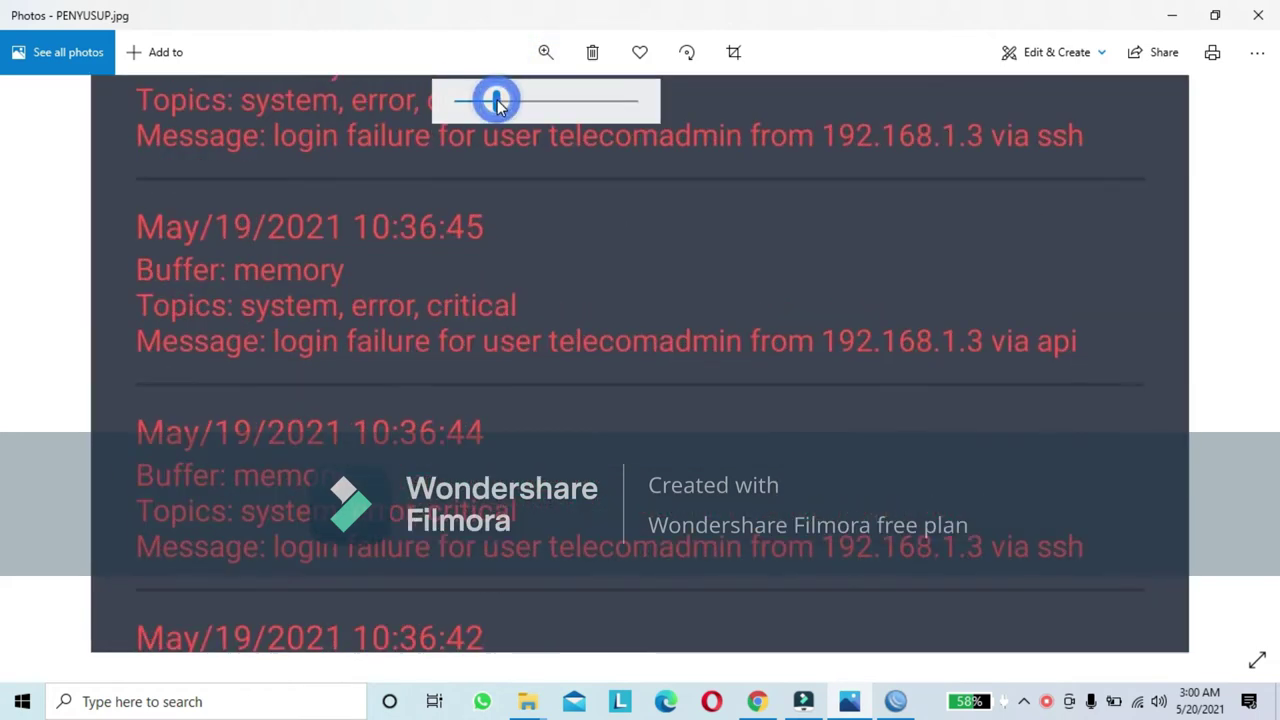
{"action": "left_click", "coordinate": [579, 172]}
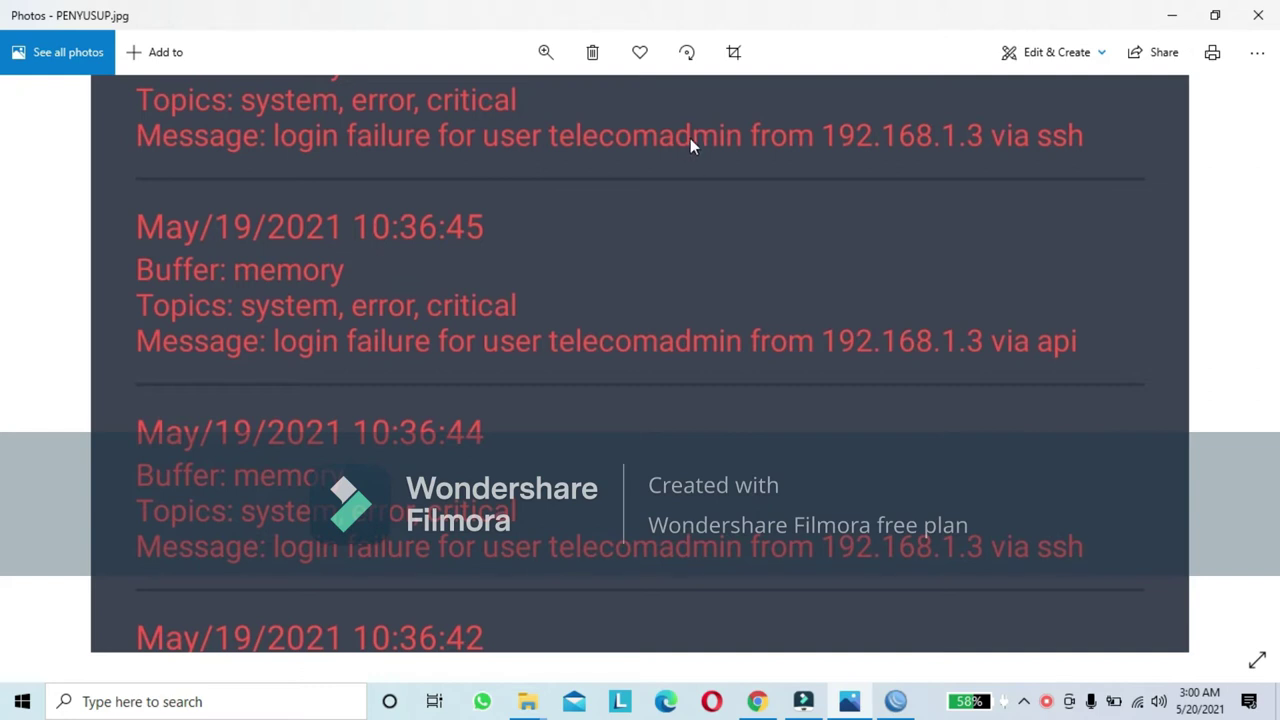
{"action": "left_click_drag", "start_coordinate": [690, 138], "coordinate": [724, 335]}
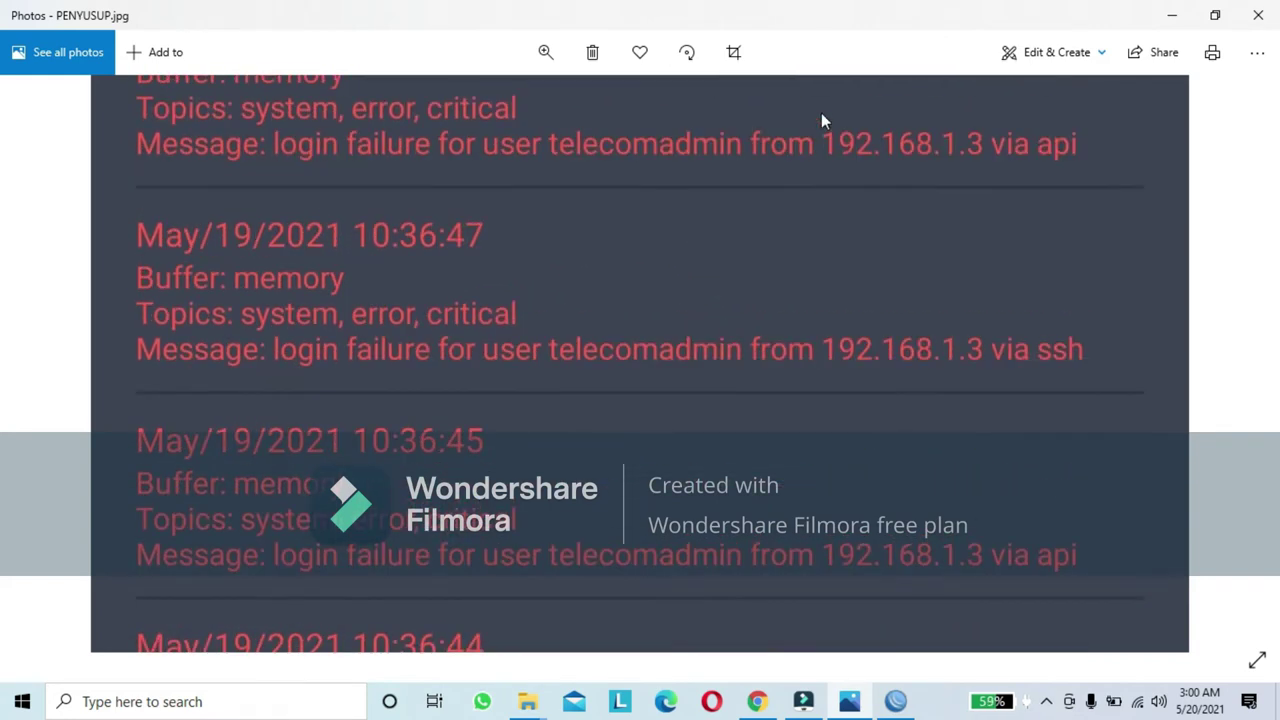
{"action": "left_click_drag", "start_coordinate": [822, 113], "coordinate": [837, 334]}
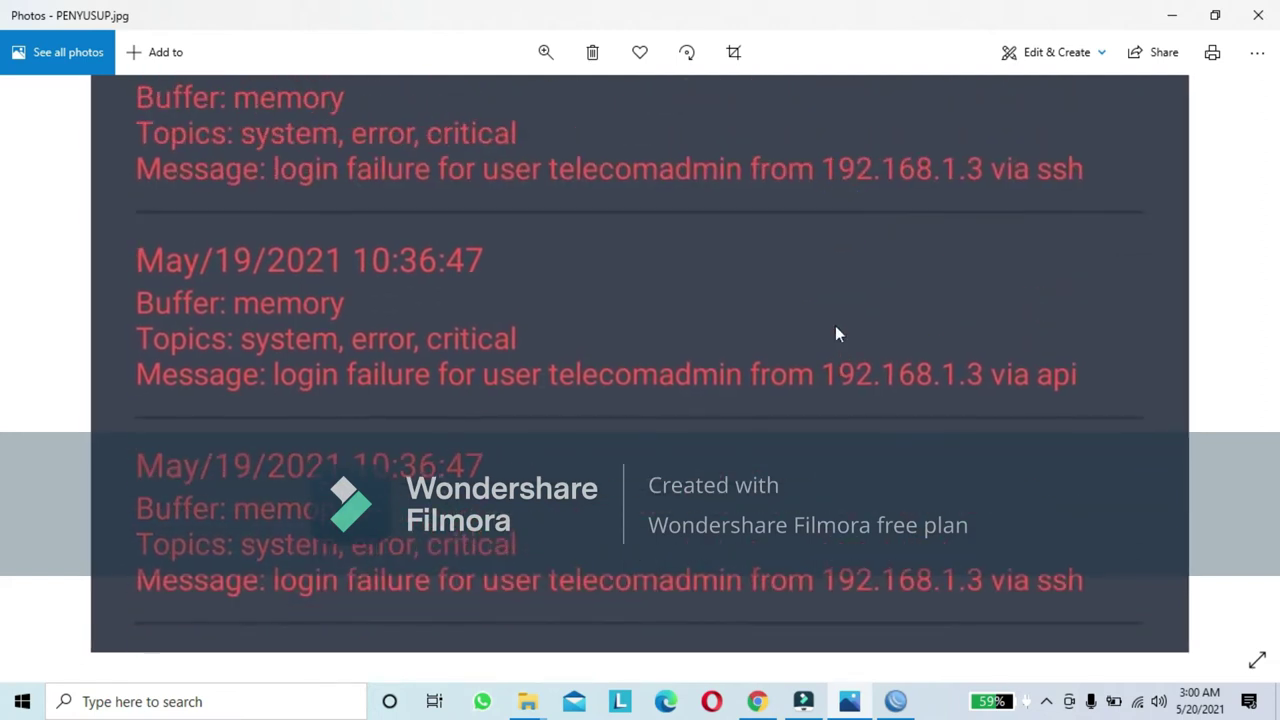
{"action": "scroll", "coordinate": [896, 256], "scroll_direction": "down", "scroll_amount": 3}
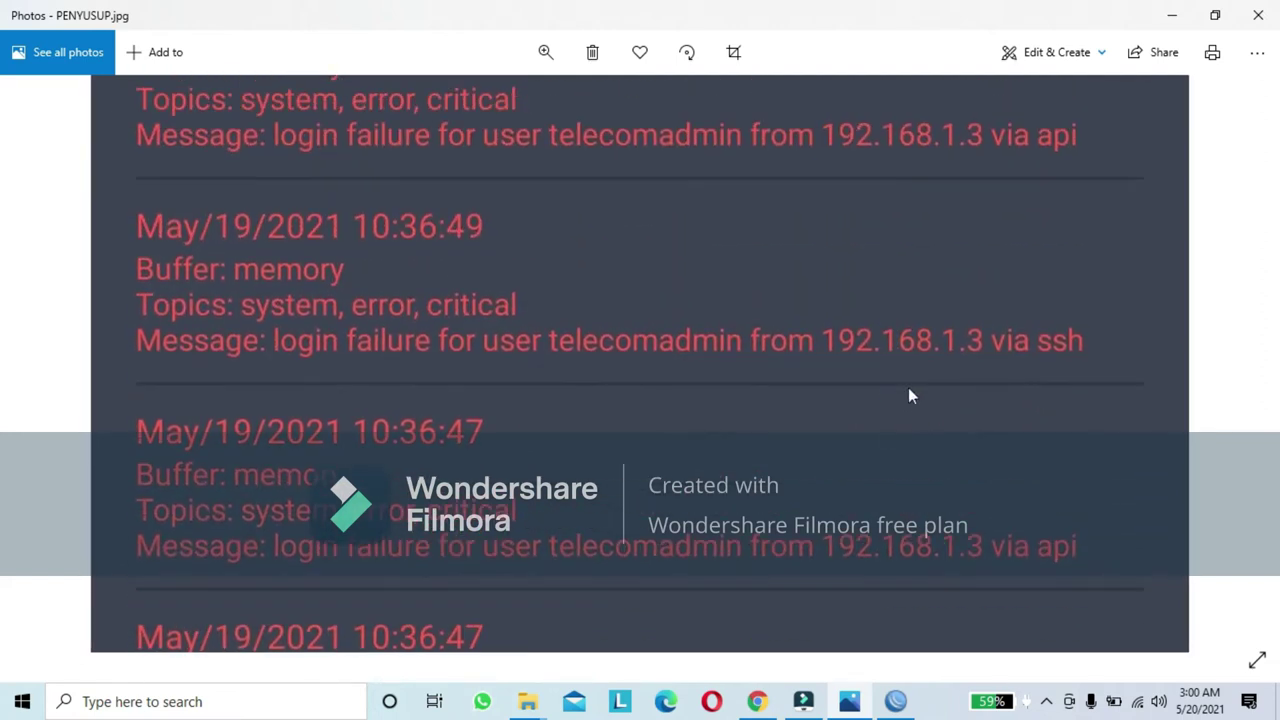
{"action": "left_click_drag", "start_coordinate": [997, 235], "coordinate": [976, 398]}
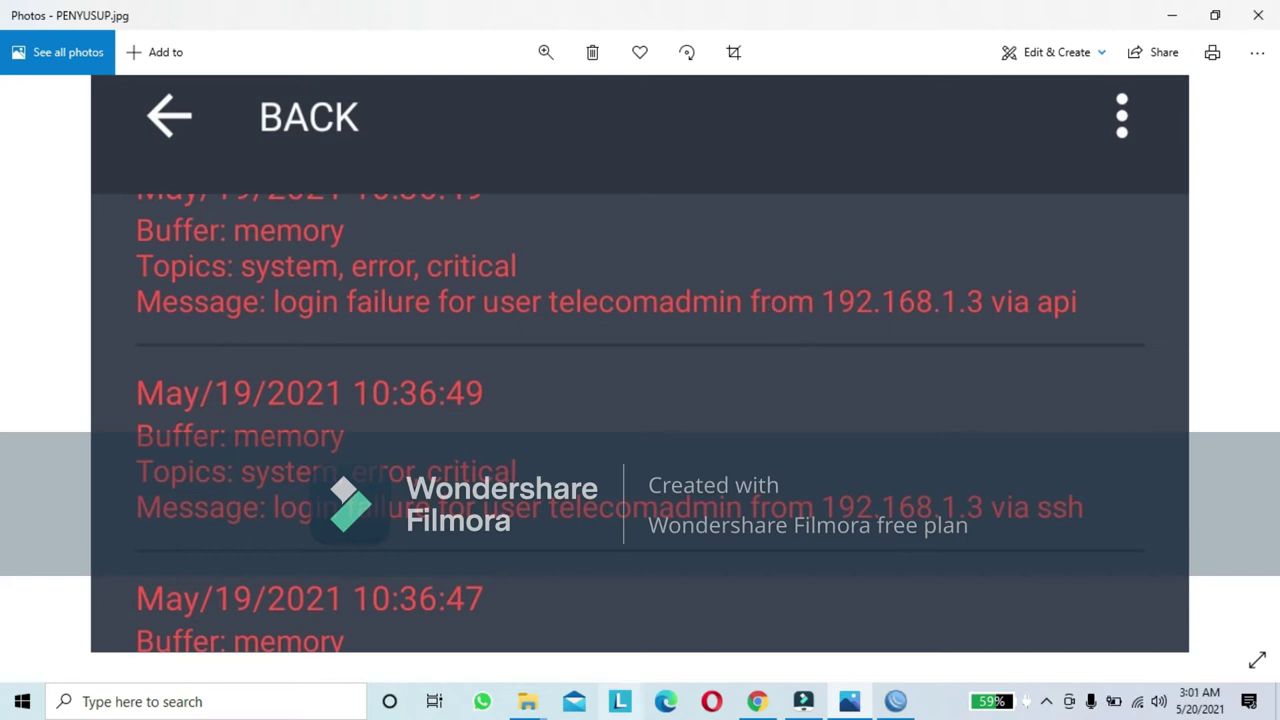
Return to WinBox, look through the older router log entries, and close the log
{"action": "left_click", "coordinate": [906, 704]}
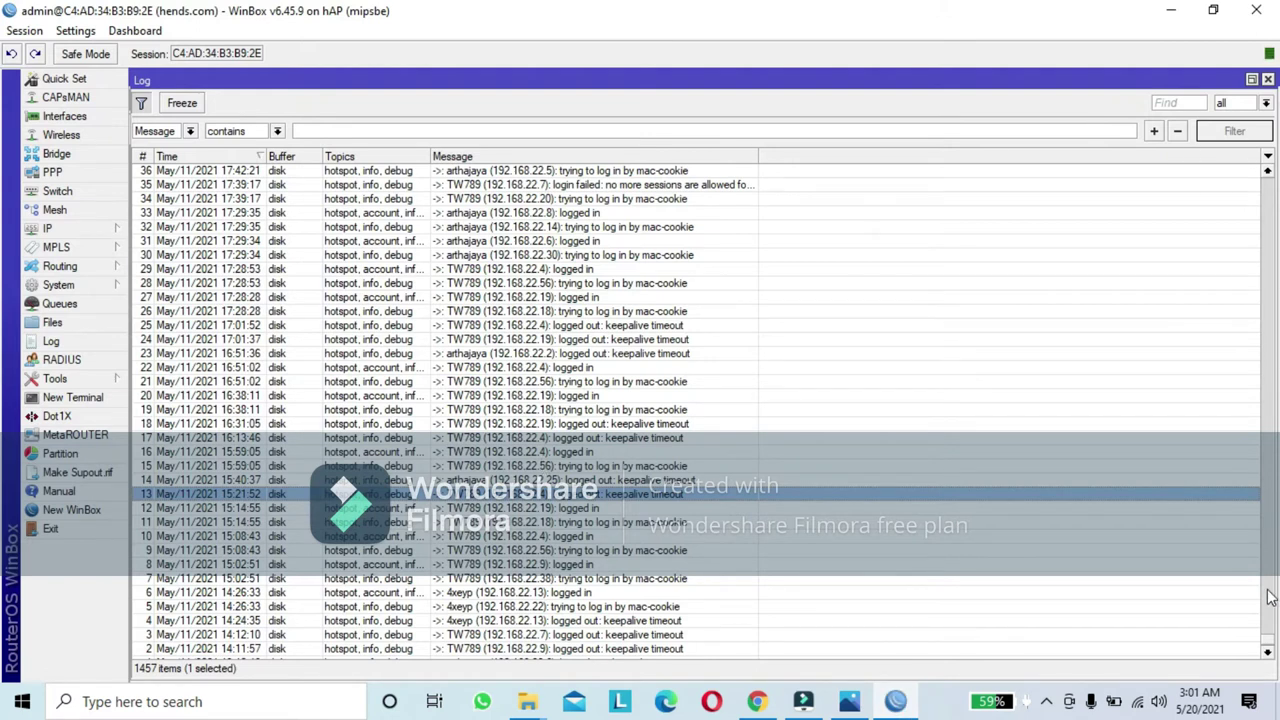
{"action": "left_click_drag", "start_coordinate": [1268, 645], "coordinate": [1270, 478]}
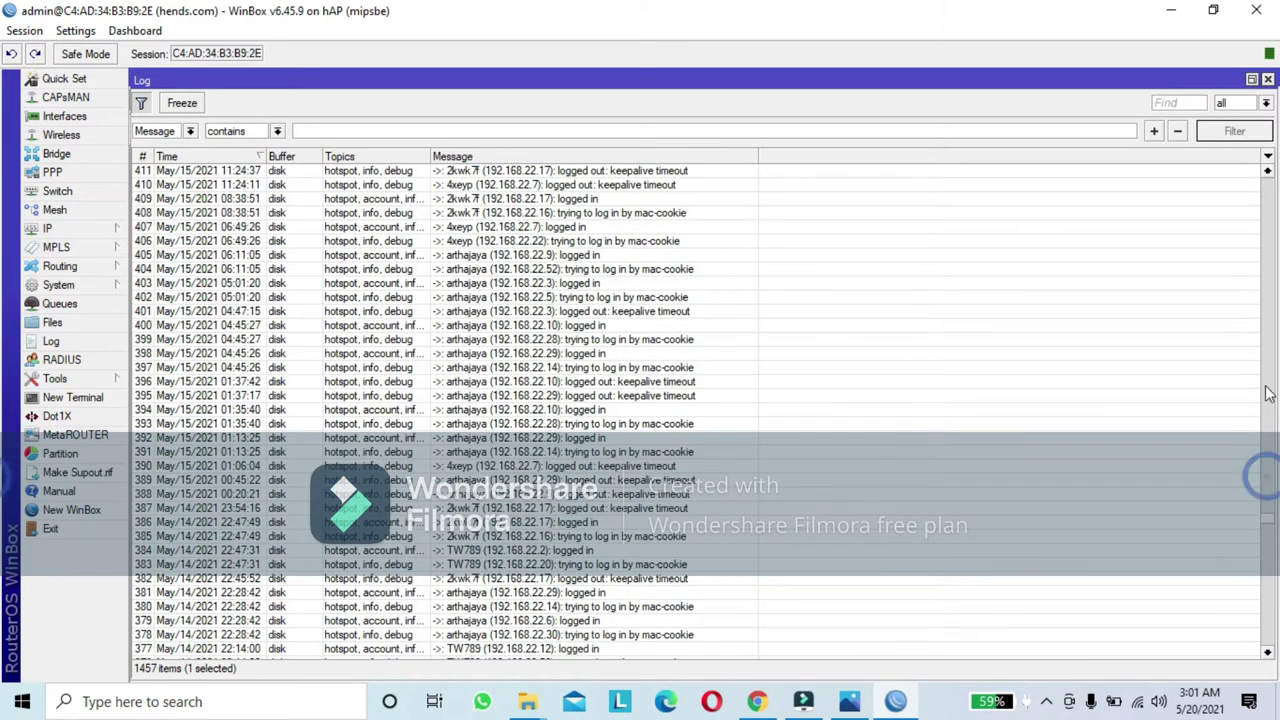
{"action": "left_click", "coordinate": [1268, 80]}
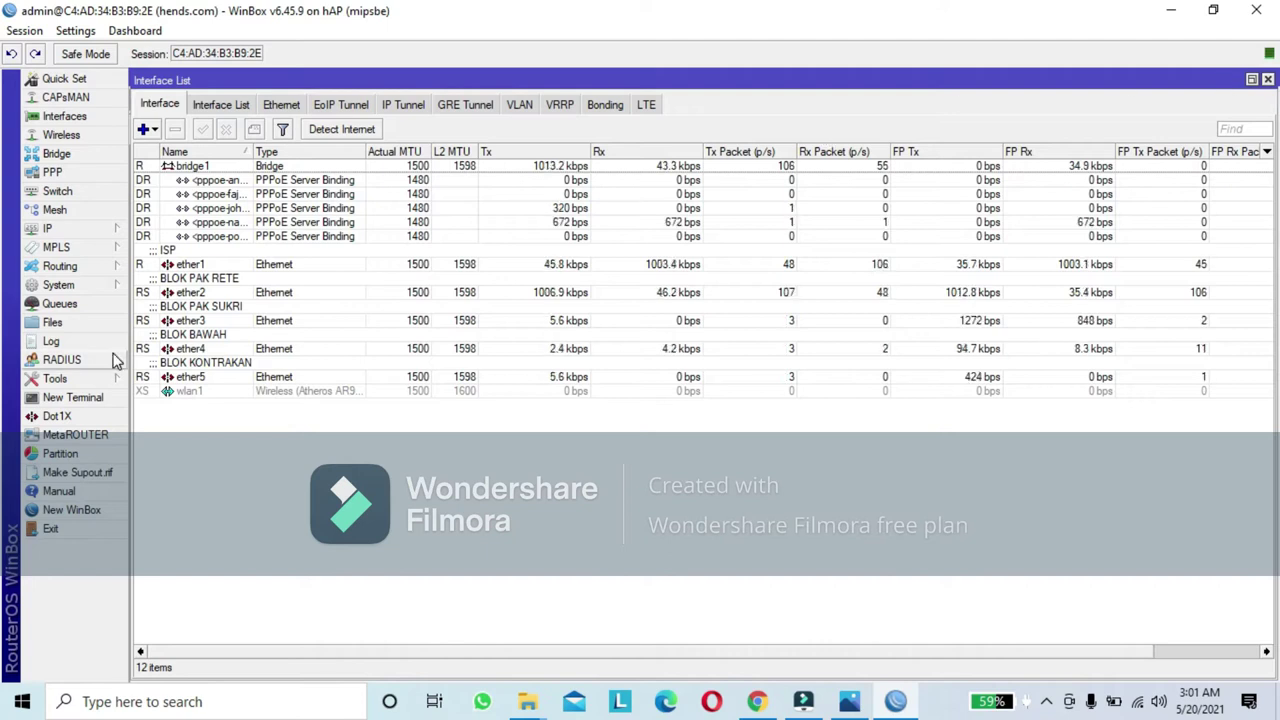
Open the IP service list, check the status of the ssh, telnet, www, www-ssl and api services, and close it
{"action": "left_click", "coordinate": [68, 229]}
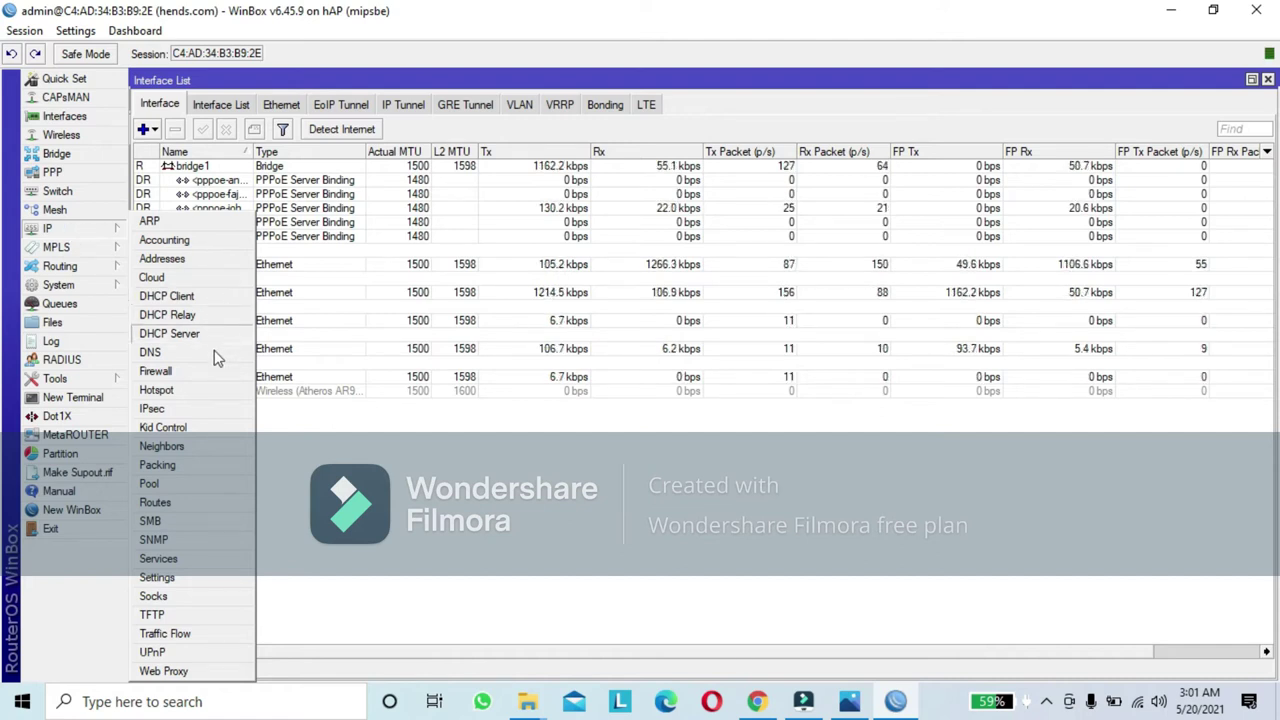
{"action": "left_click", "coordinate": [175, 559]}
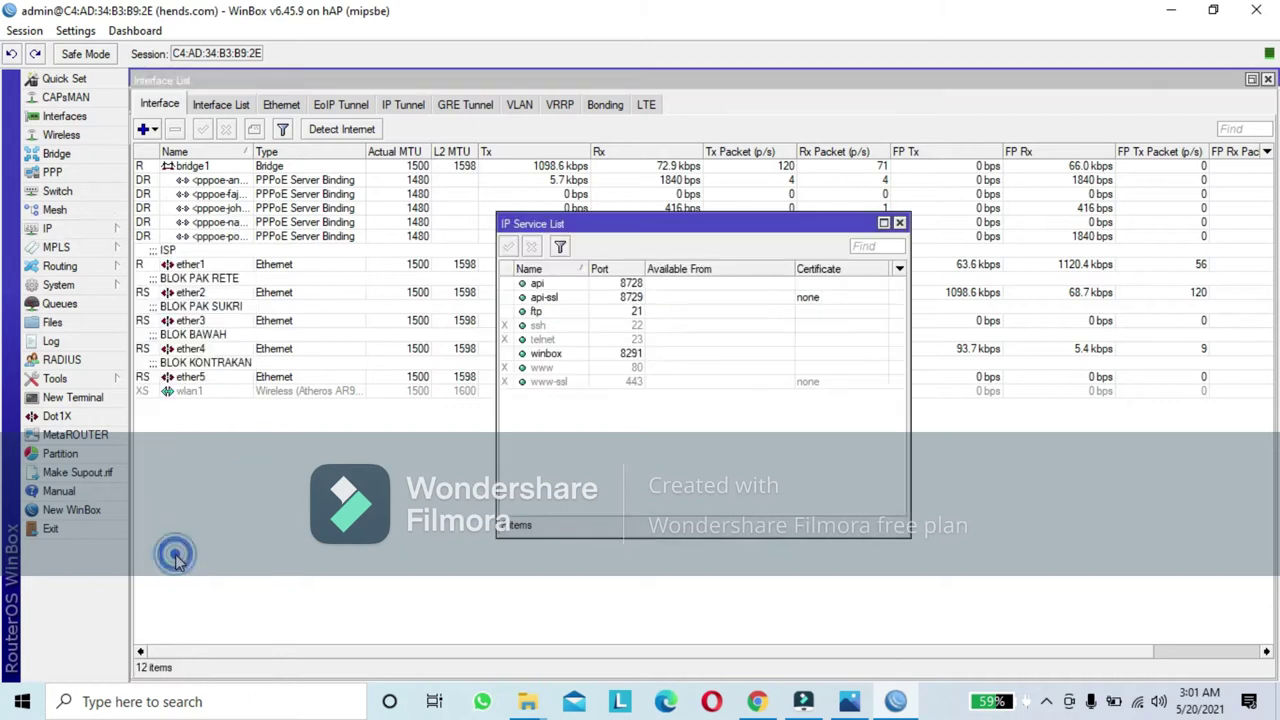
{"action": "left_click", "coordinate": [175, 559]}
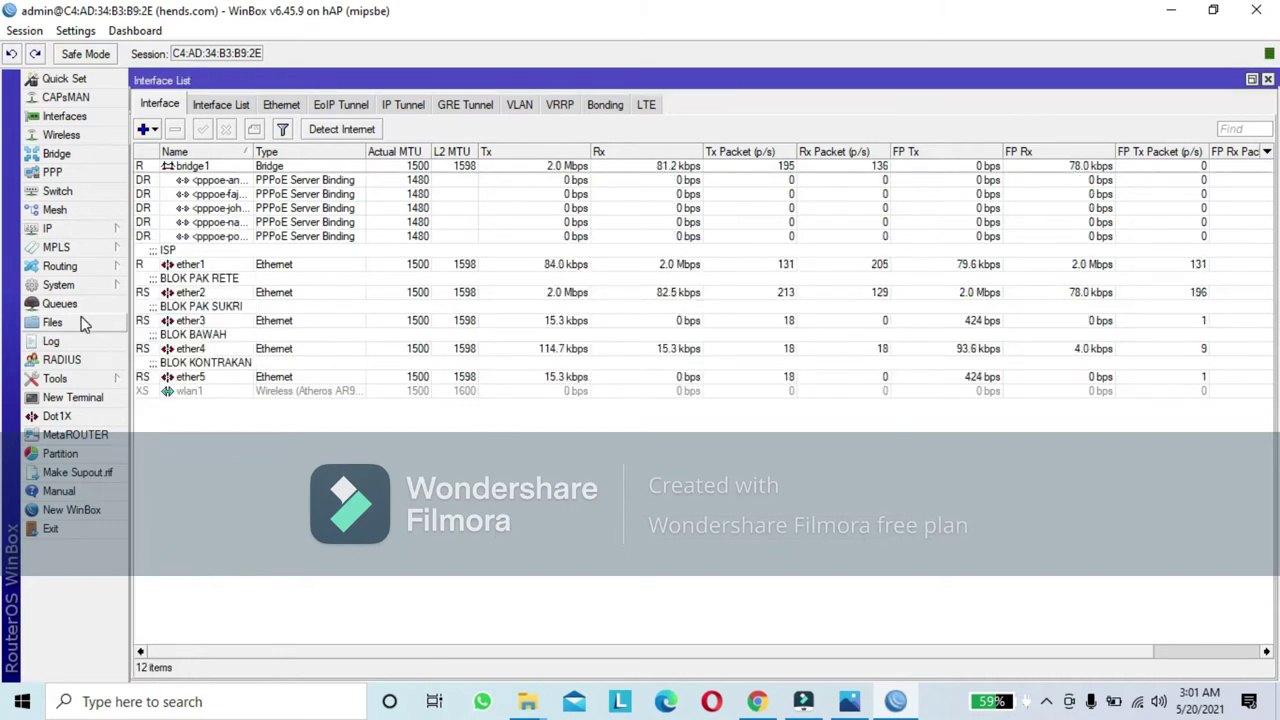
{"action": "left_click", "coordinate": [75, 230]}
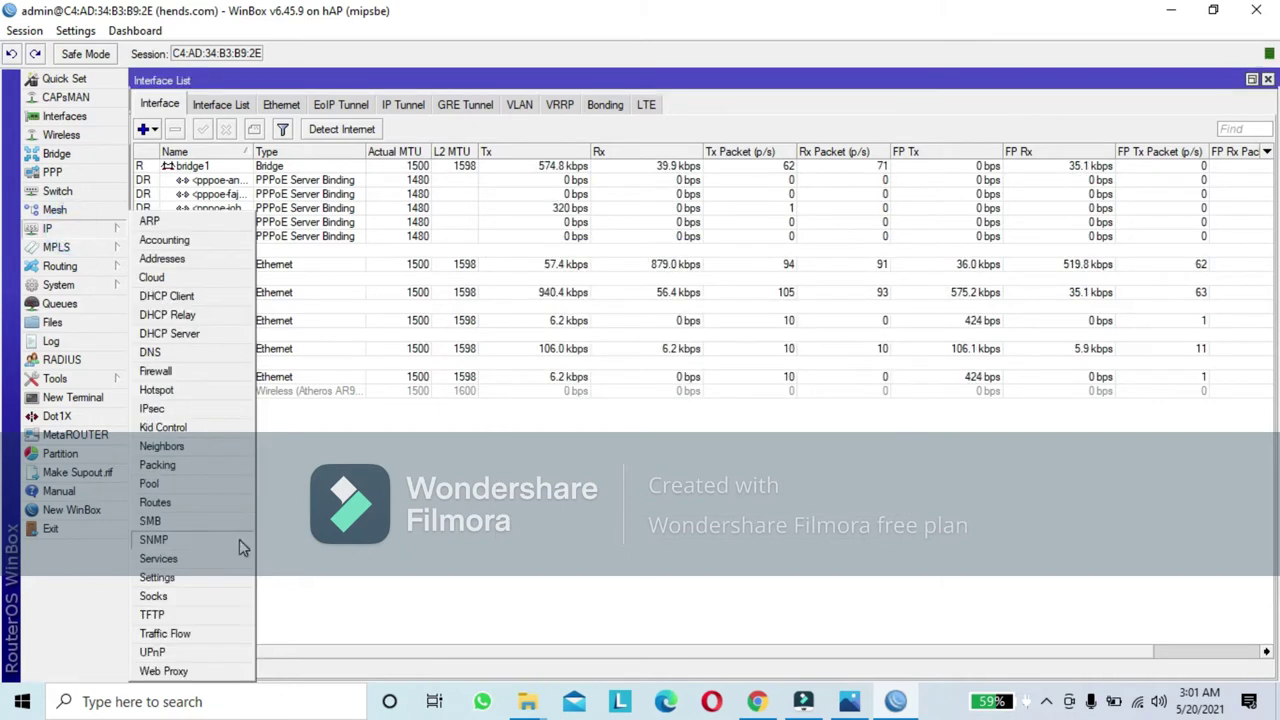
{"action": "left_click", "coordinate": [205, 559]}
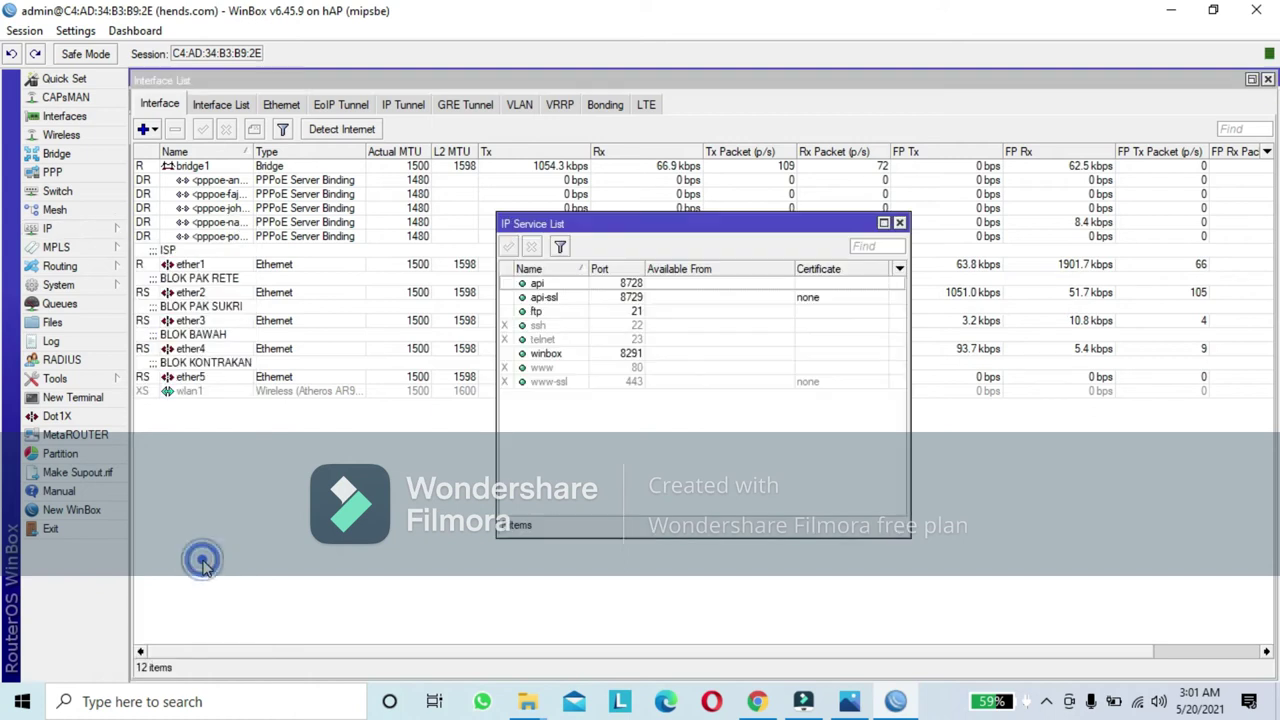
{"action": "left_click", "coordinate": [541, 328]}
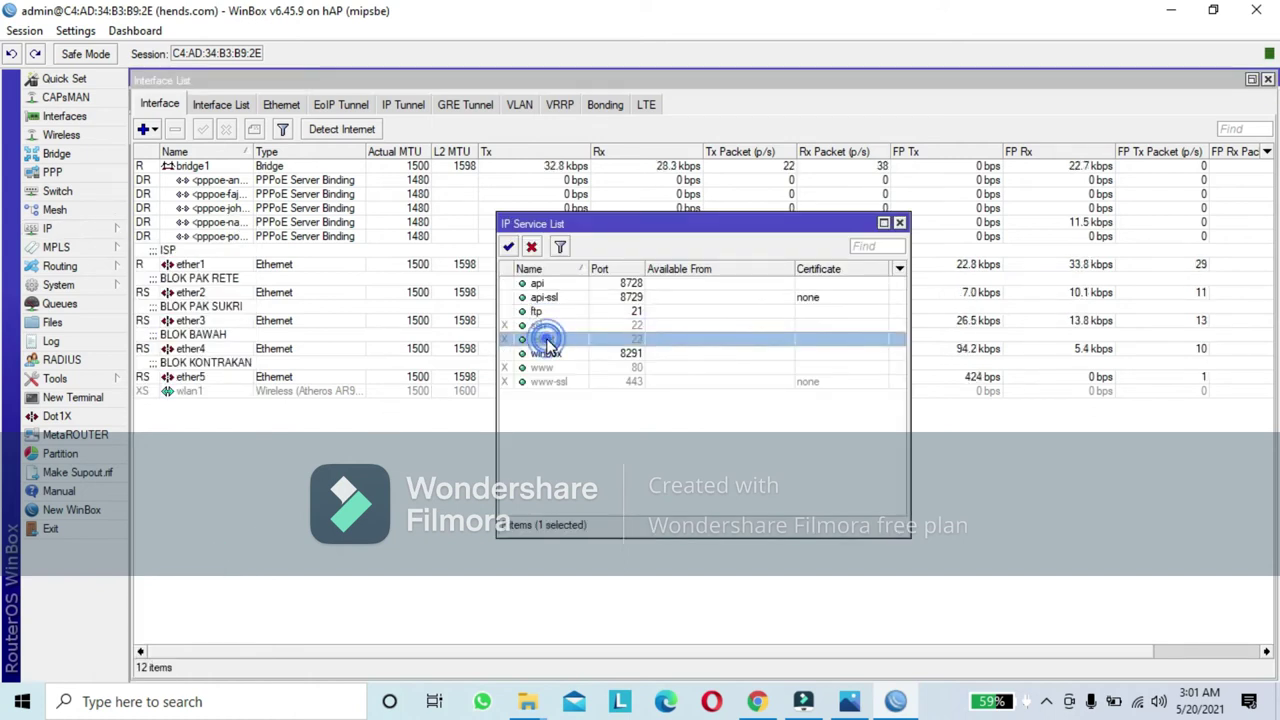
{"action": "left_click", "coordinate": [543, 339]}
{"action": "left_click", "coordinate": [550, 368]}
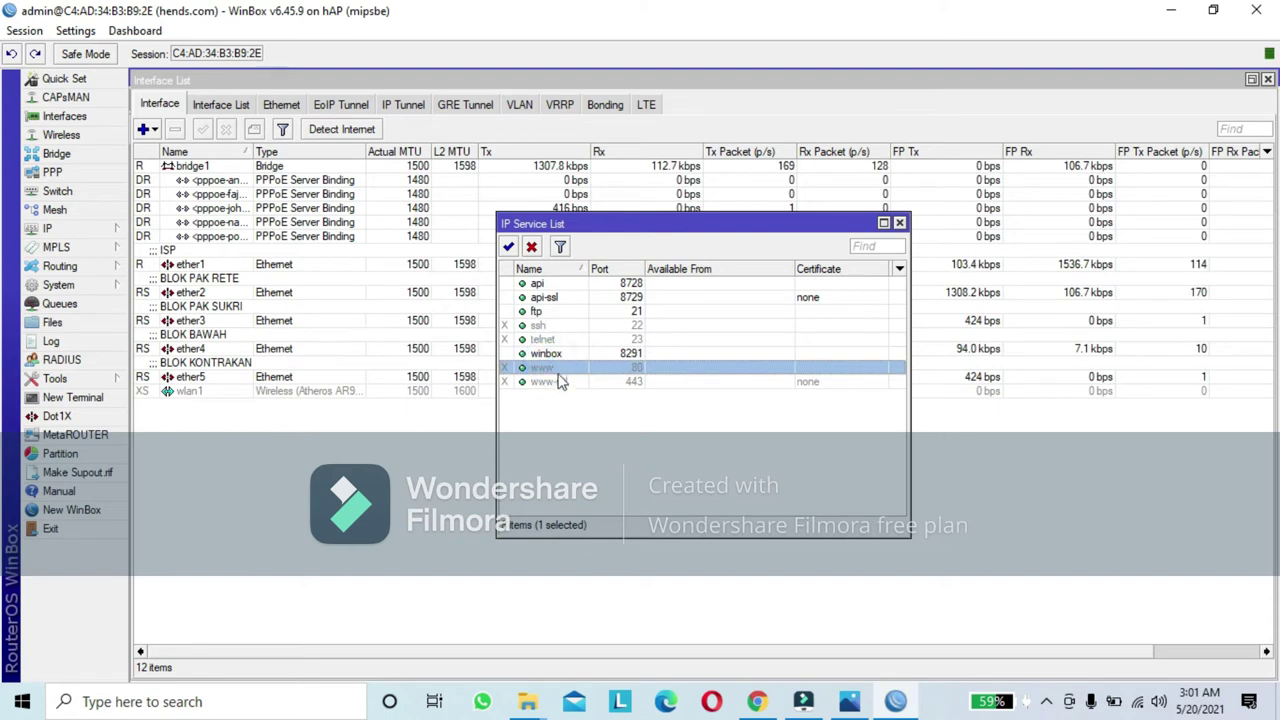
{"action": "left_click", "coordinate": [558, 382]}
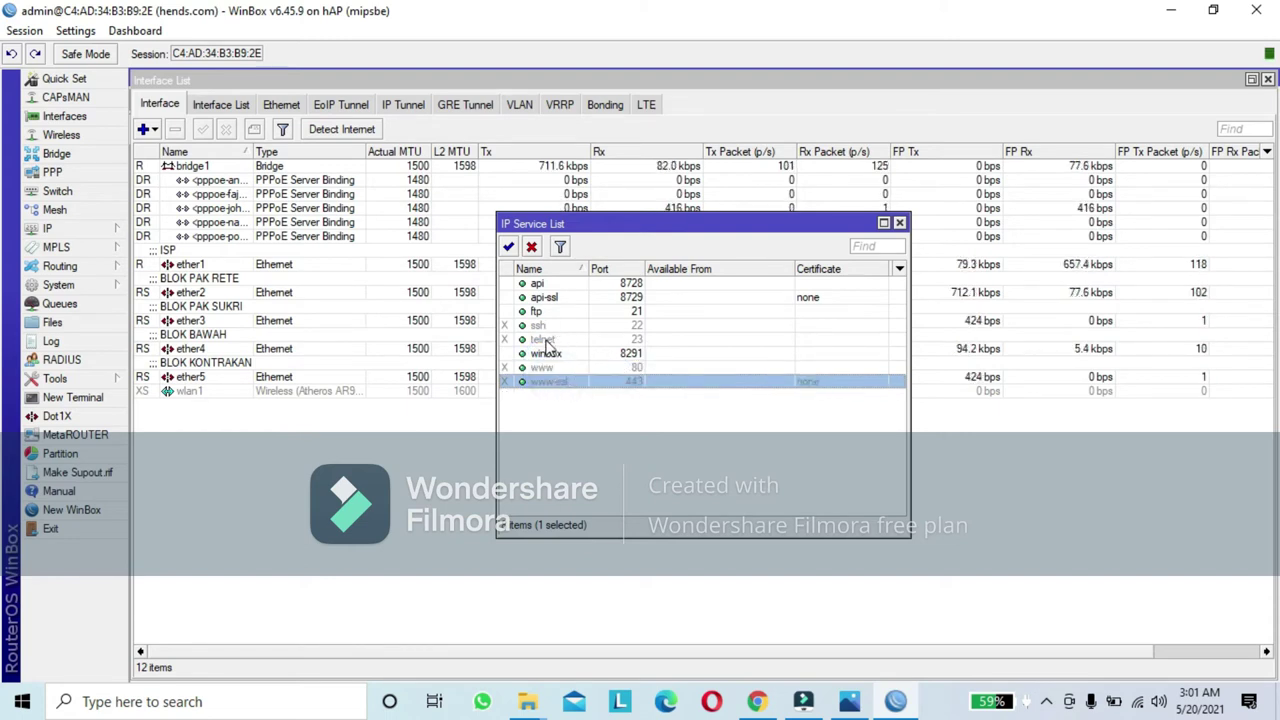
{"action": "left_click", "coordinate": [535, 285]}
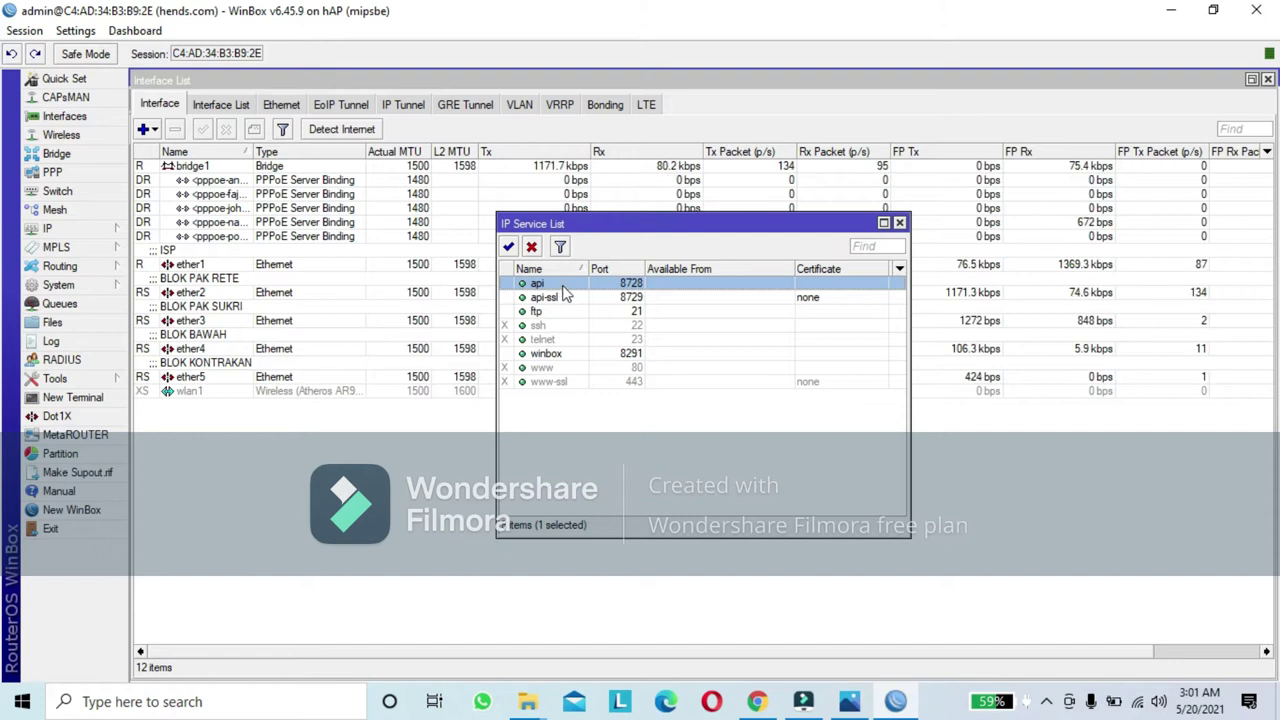
{"action": "left_click", "coordinate": [545, 342]}
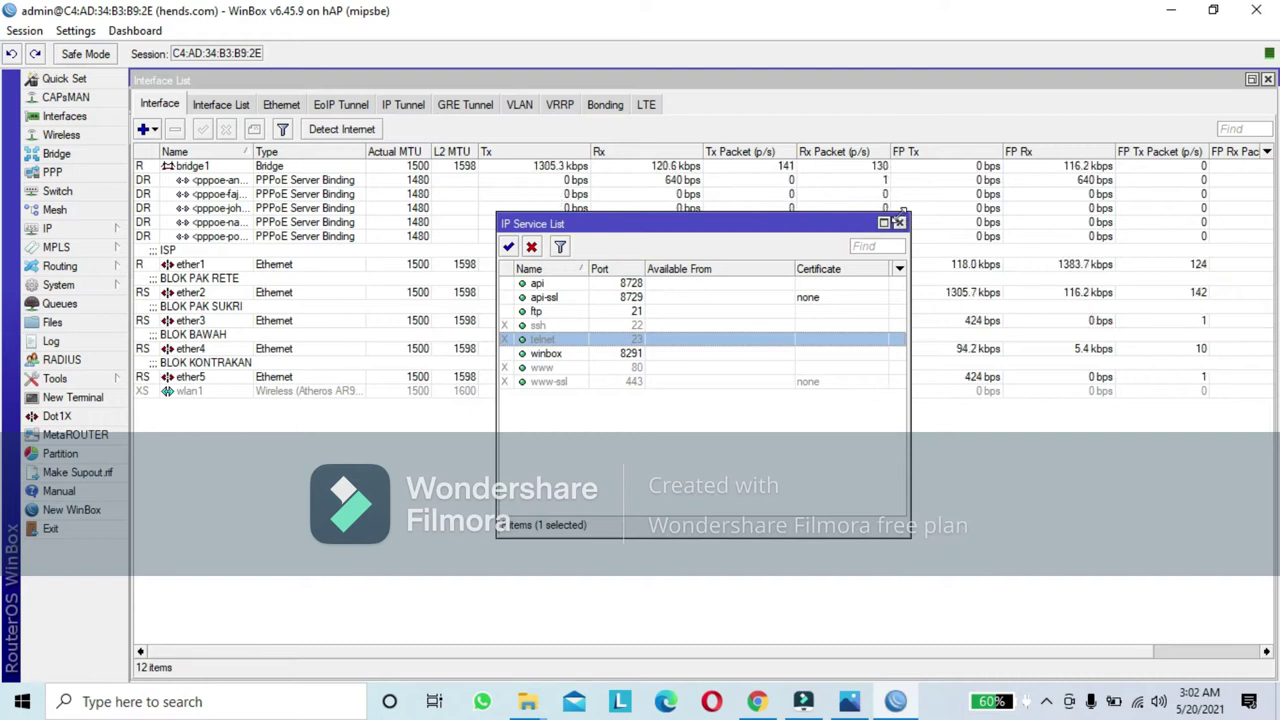
{"action": "left_click", "coordinate": [898, 221]}
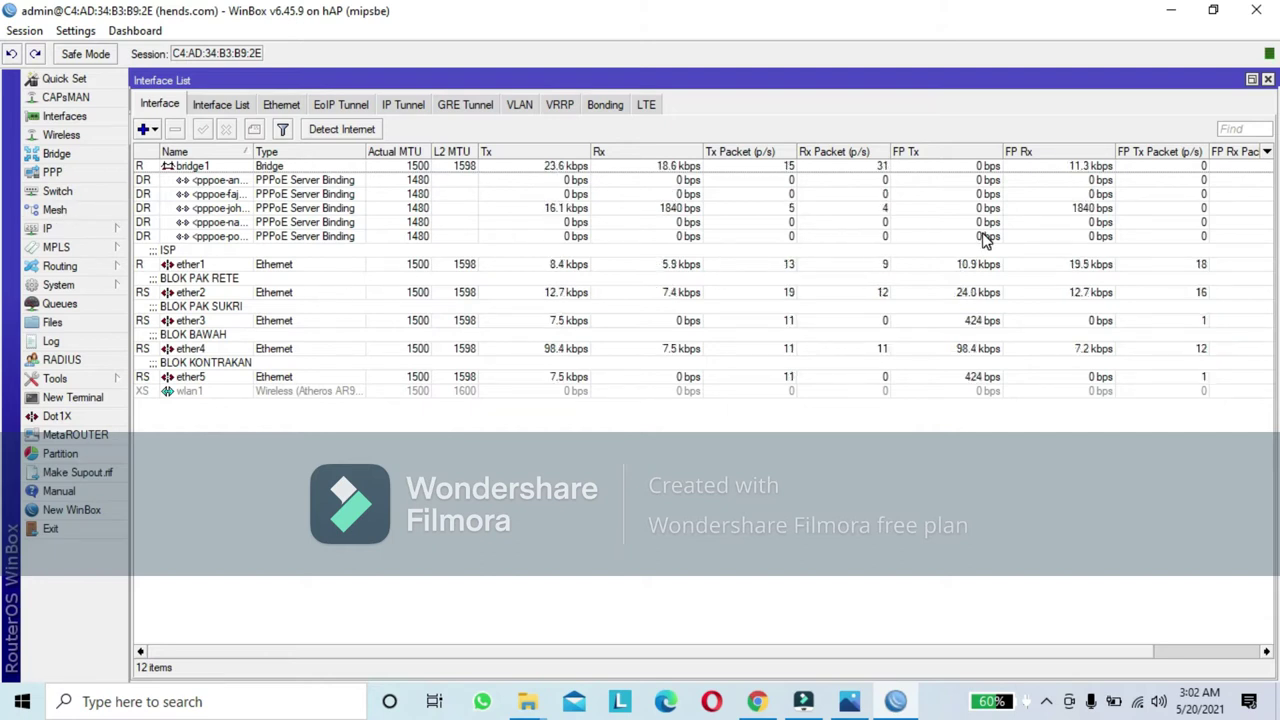
Close the interface list, open the ARP list, and check the attacker's IP address in the PENYUSUP.jpg screenshot against it
{"action": "left_click", "coordinate": [1267, 82]}
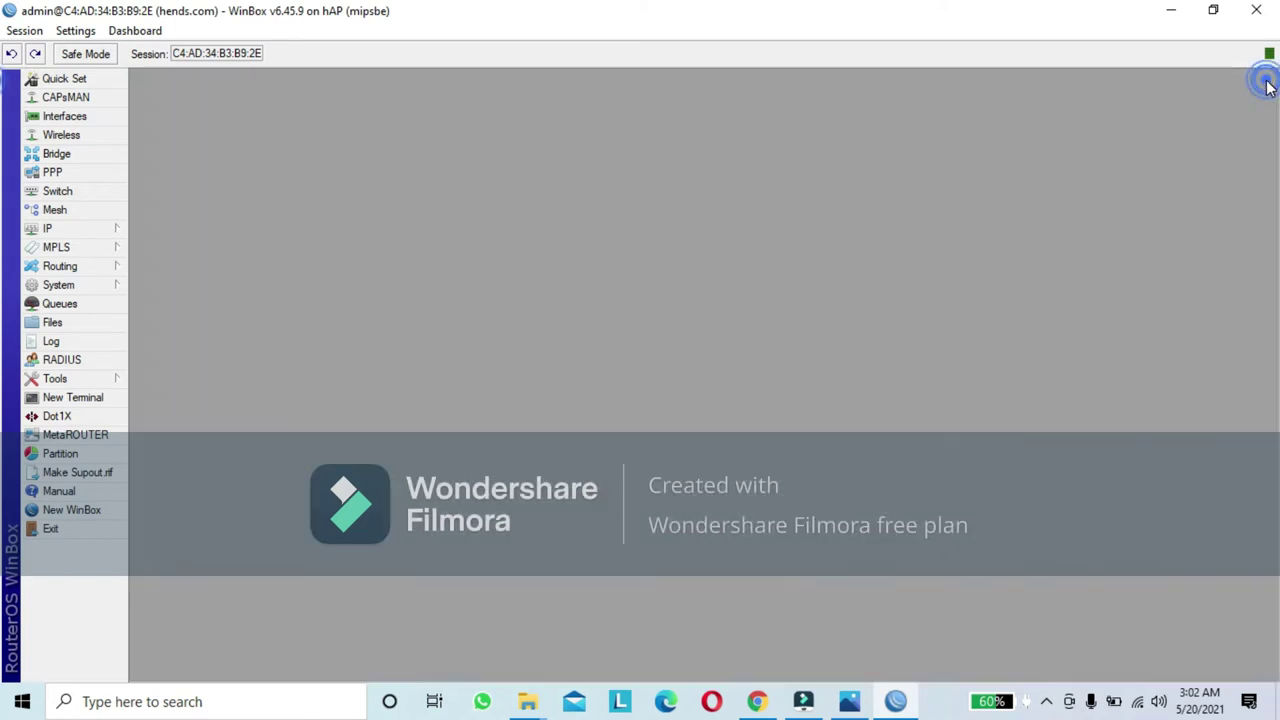
{"action": "left_click", "coordinate": [47, 220]}
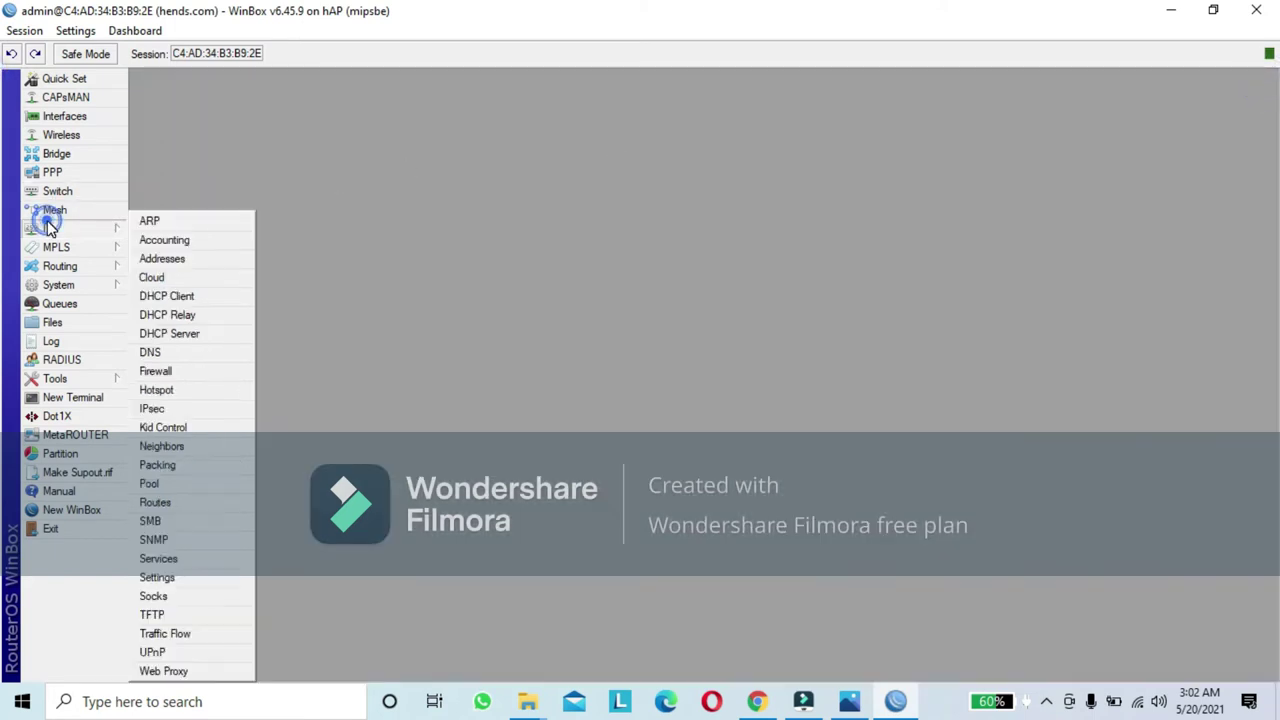
{"action": "left_click", "coordinate": [151, 227]}
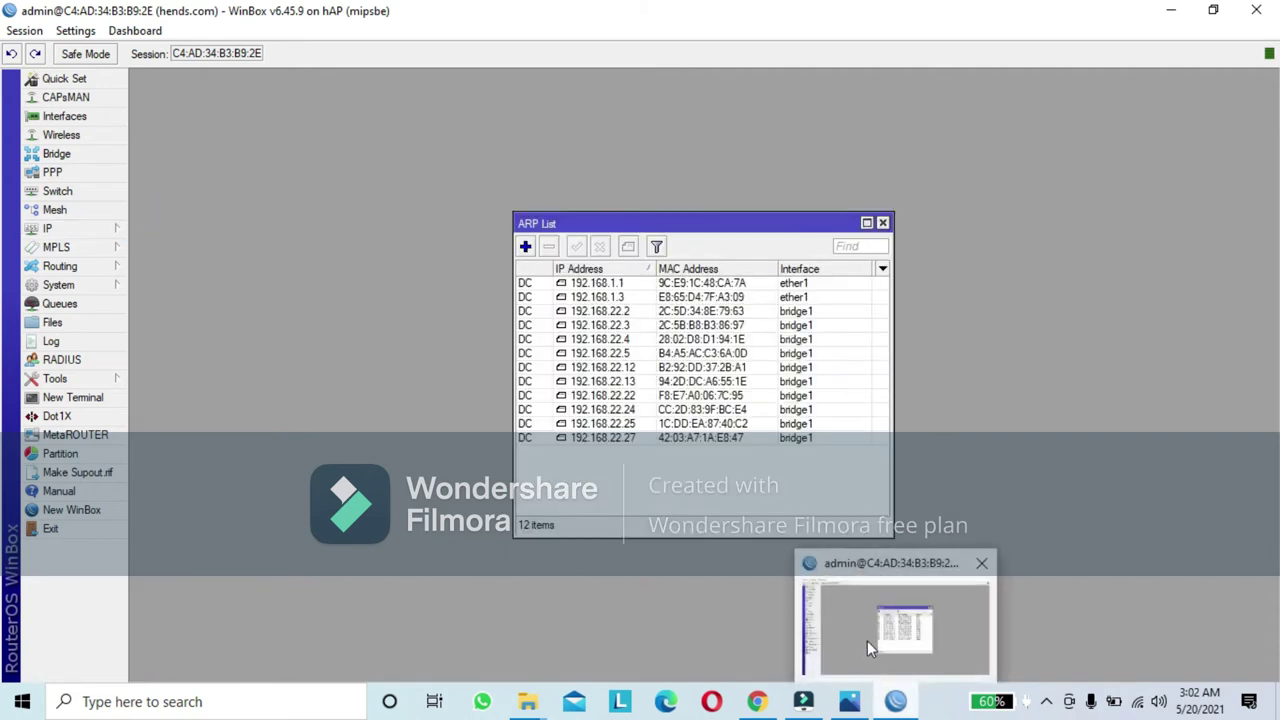
{"action": "left_click", "coordinate": [852, 703]}
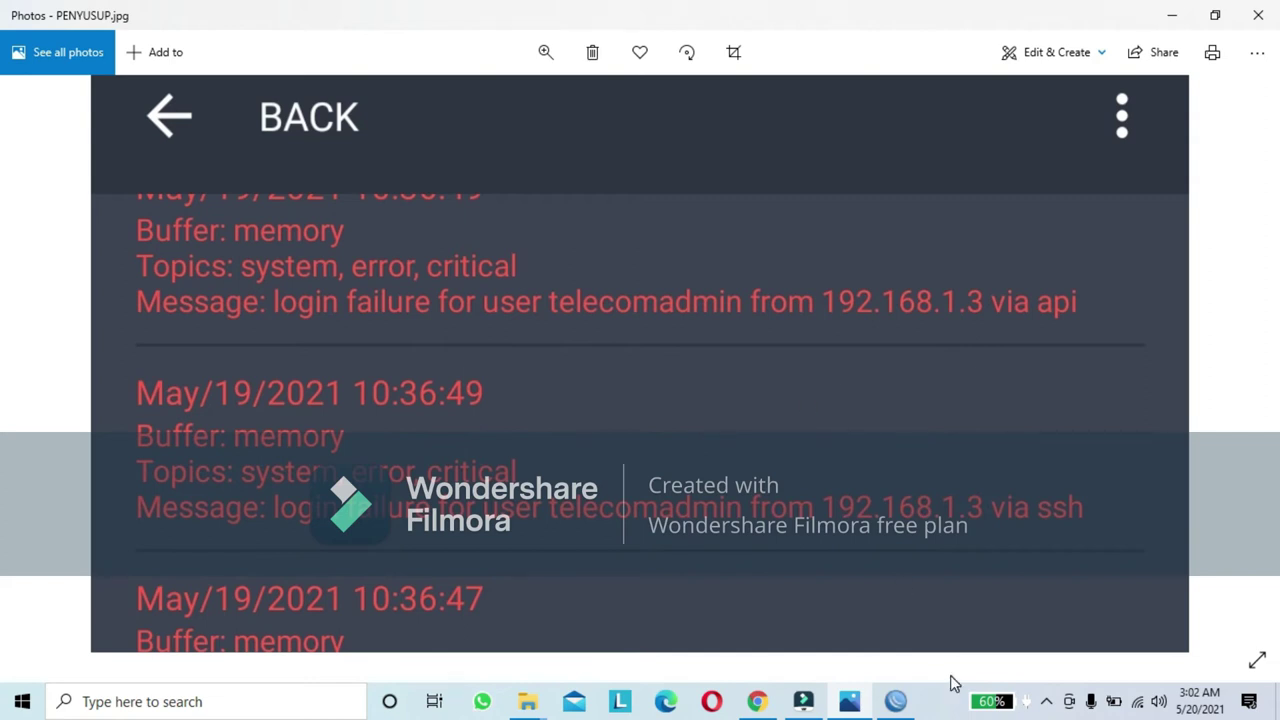
{"action": "left_click", "coordinate": [896, 701]}
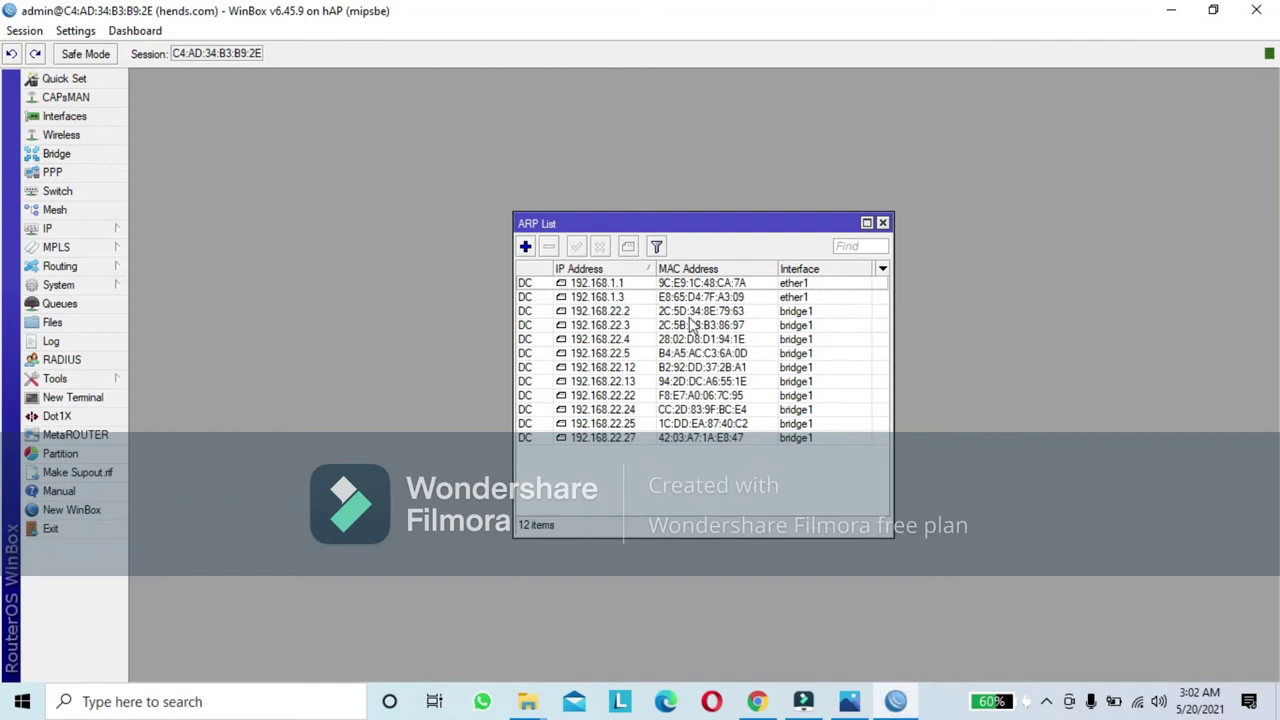
Compare the MAC addresses and interfaces of the 192.168.1.1 and 192.168.1.3 entries in the ARP list
{"action": "left_click", "coordinate": [757, 300]}
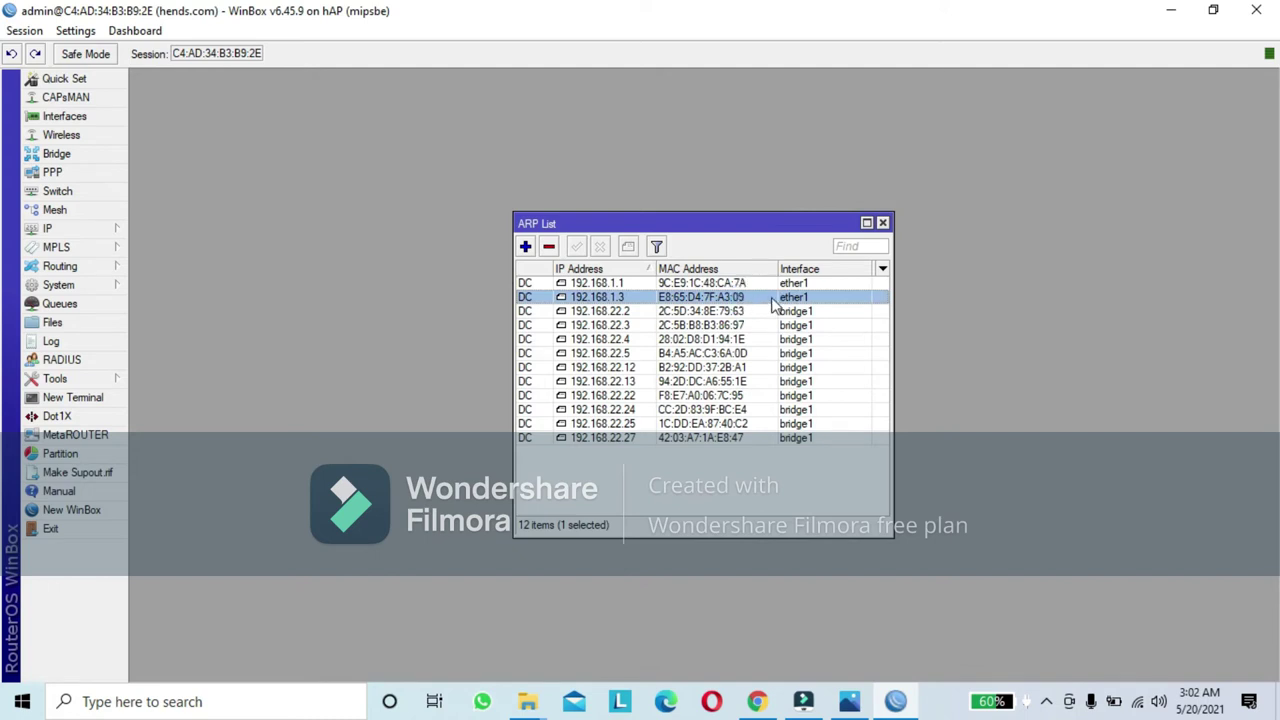
{"action": "left_click", "coordinate": [690, 284]}
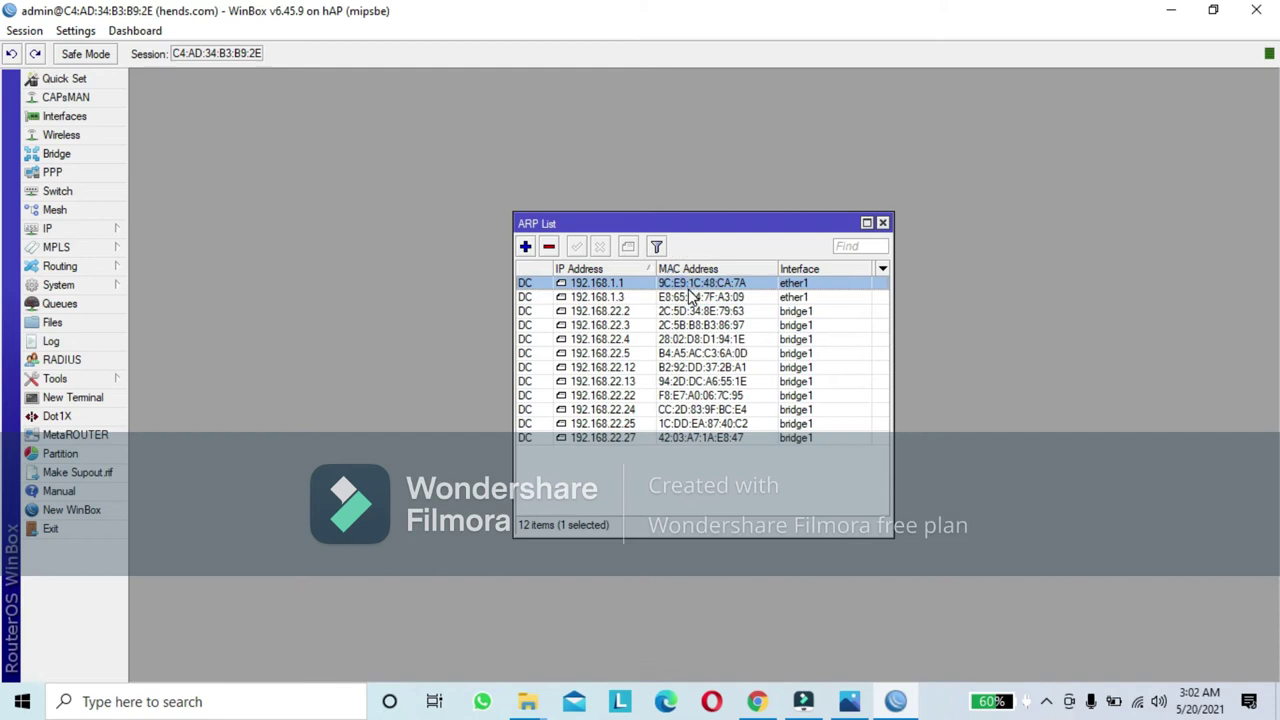
{"action": "left_click", "coordinate": [690, 298]}
{"action": "left_click", "coordinate": [703, 283]}
{"action": "left_click", "coordinate": [613, 298]}
{"action": "left_click", "coordinate": [620, 284]}
{"action": "left_click", "coordinate": [612, 297]}
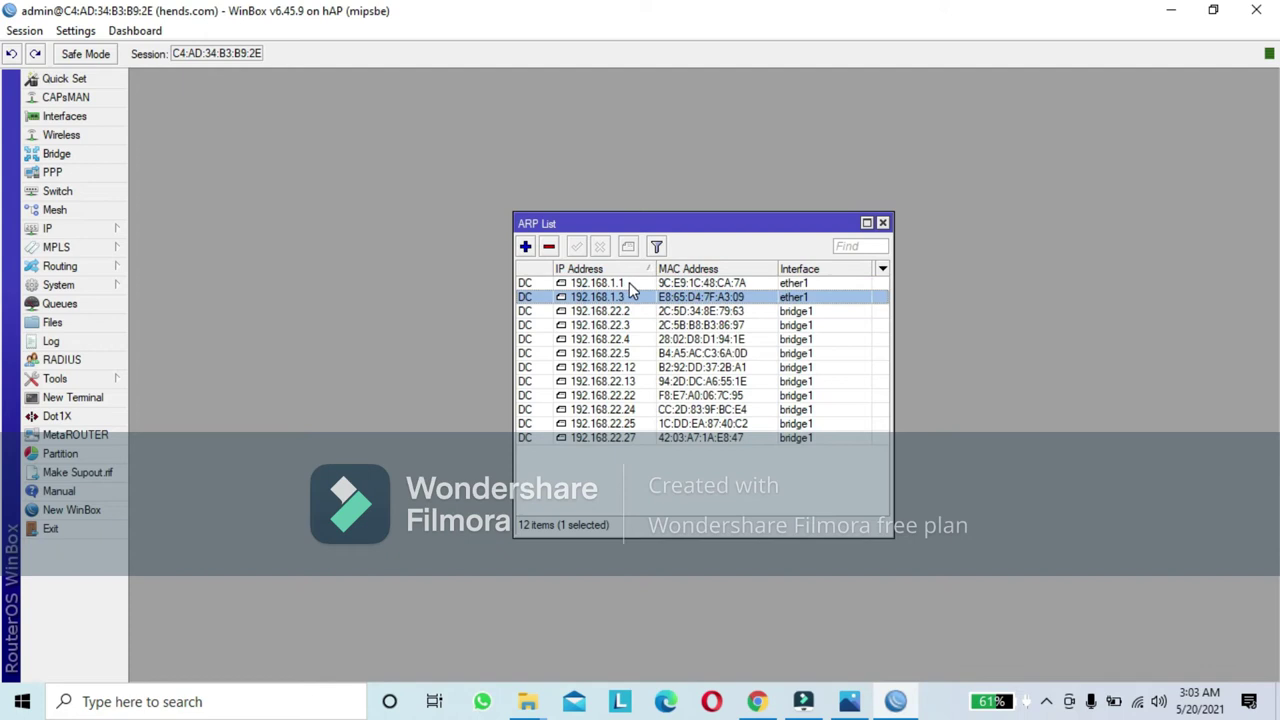
{"action": "left_click", "coordinate": [630, 285]}
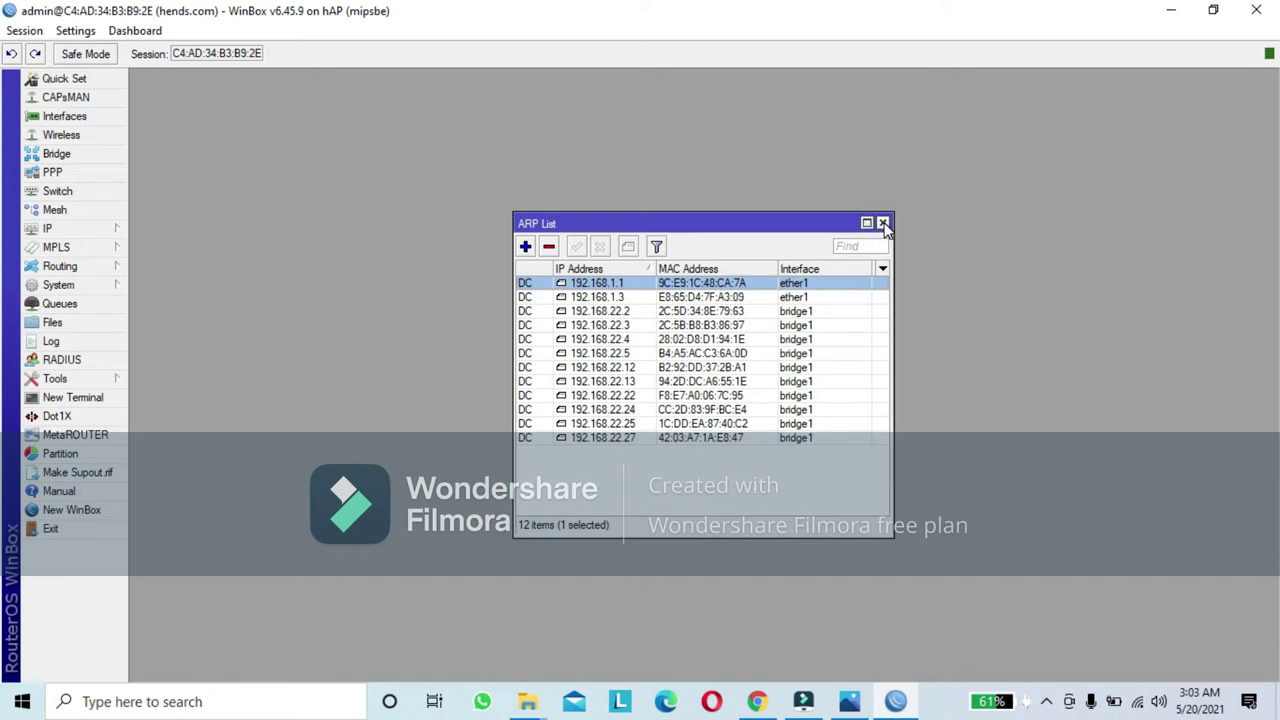
Open the ARP entry for 192.168.1.1, copy its MAC address, and close the entry
{"action": "double_click", "coordinate": [724, 284]}
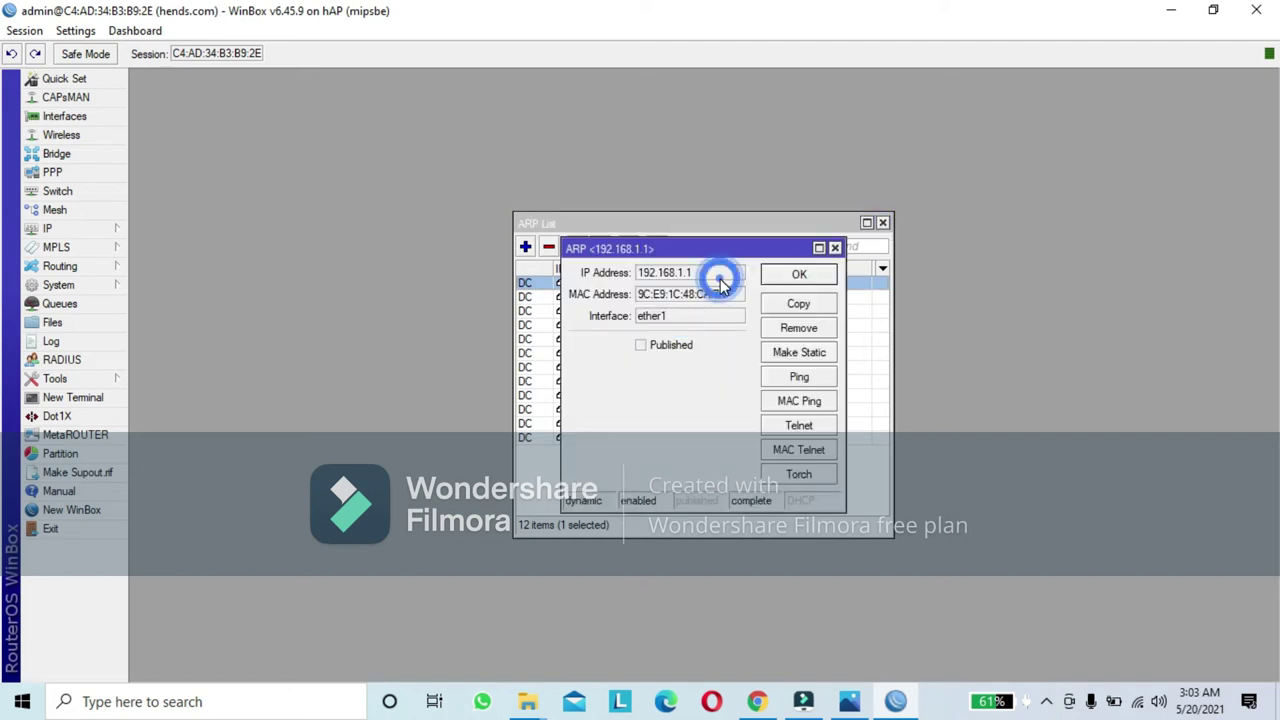
{"action": "right_click", "coordinate": [716, 294]}
{"action": "left_click", "coordinate": [712, 339]}
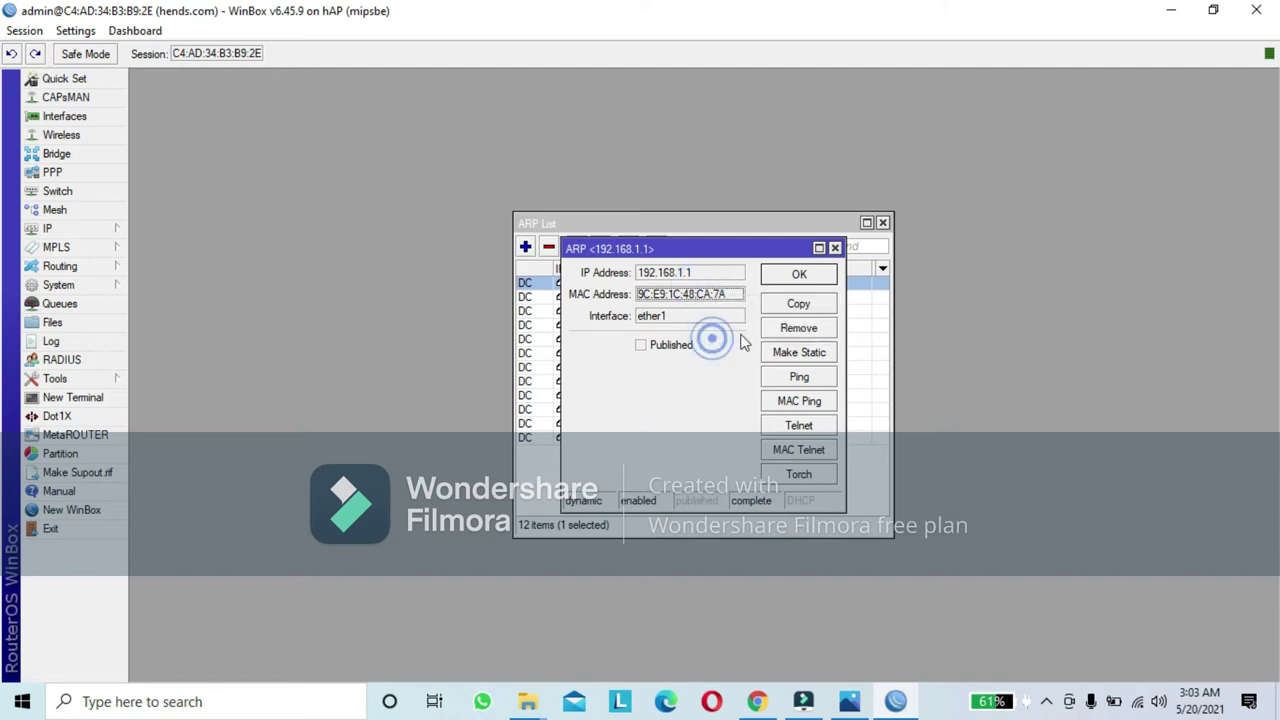
{"action": "left_click", "coordinate": [835, 248]}
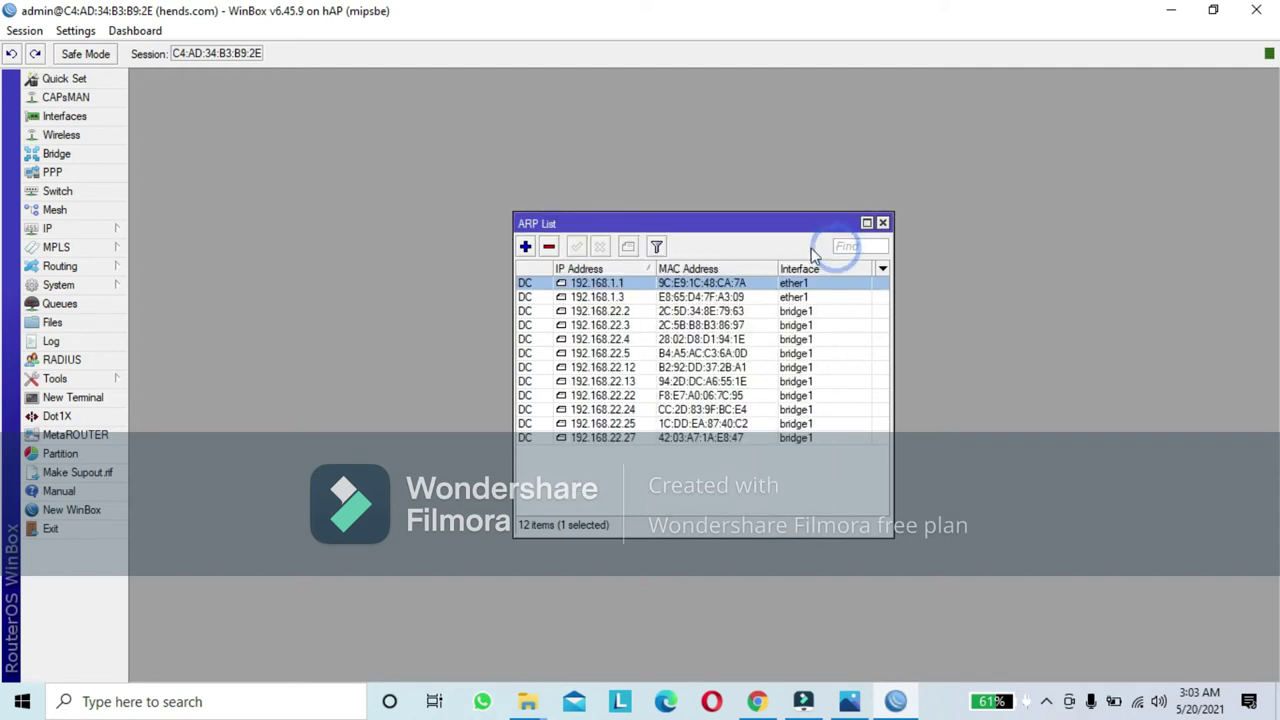
Open the firewall filter rules and check the byte and packet counters of the two PENYUSUP drop rules for 192.168.1.3 and 192.168.1.1
{"action": "mouse_move", "coordinate": [84, 240]}
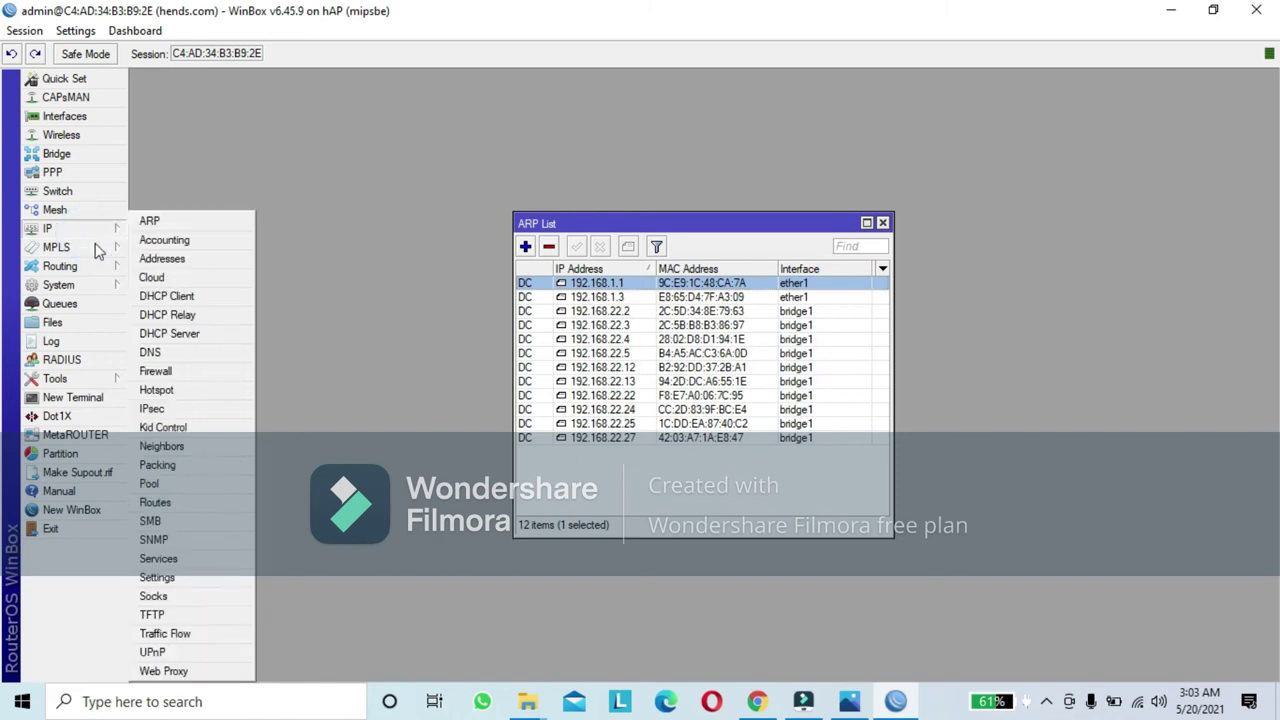
{"action": "left_click", "coordinate": [155, 374]}
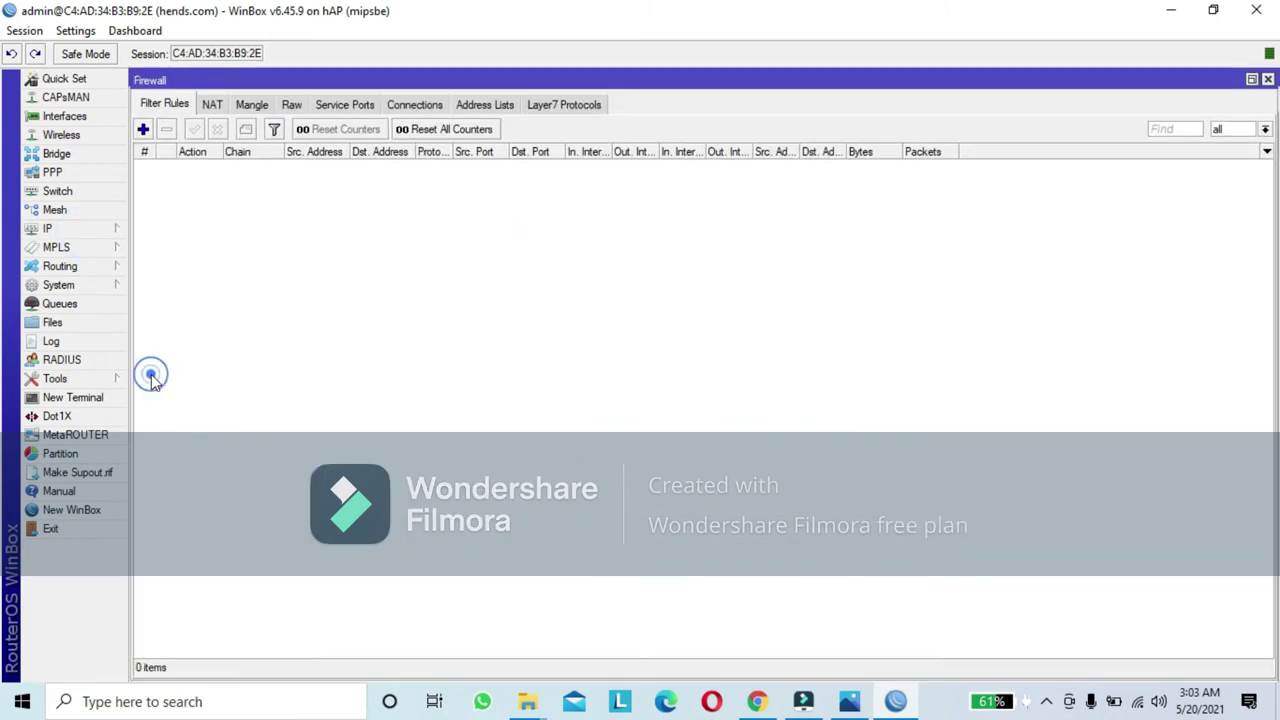
{"action": "left_click", "coordinate": [145, 132]}
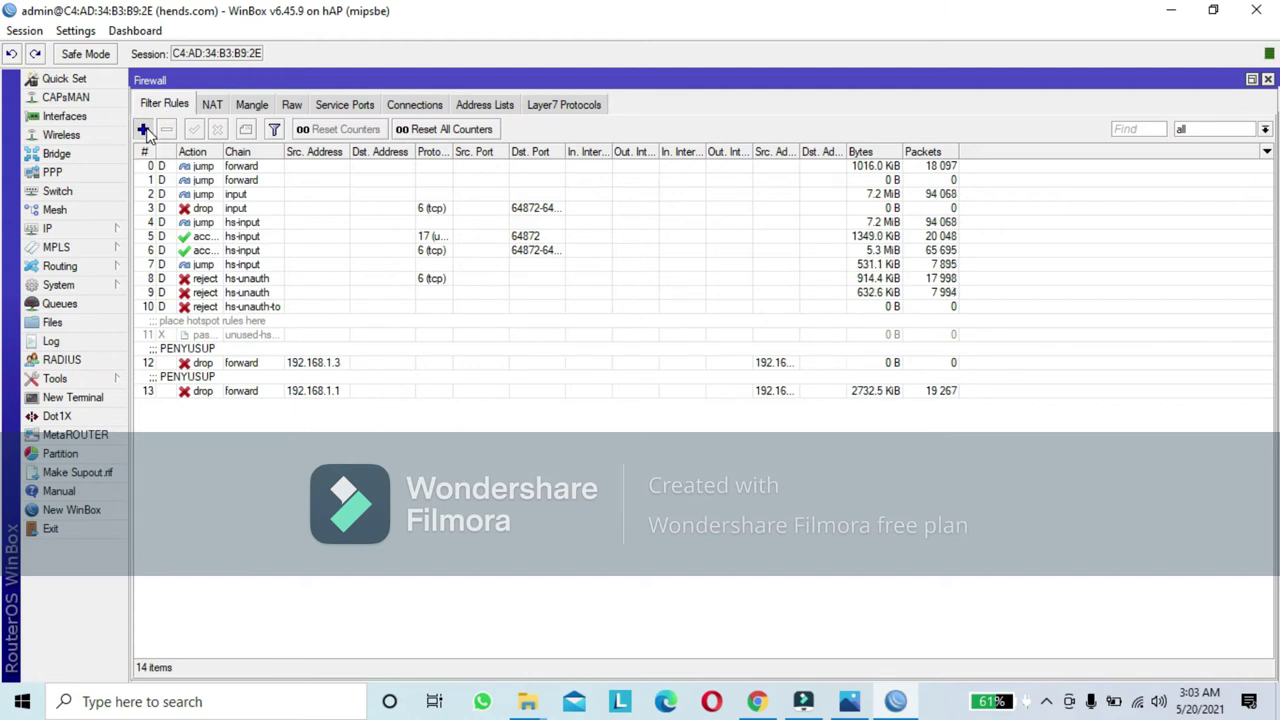
{"action": "left_click", "coordinate": [848, 190]}
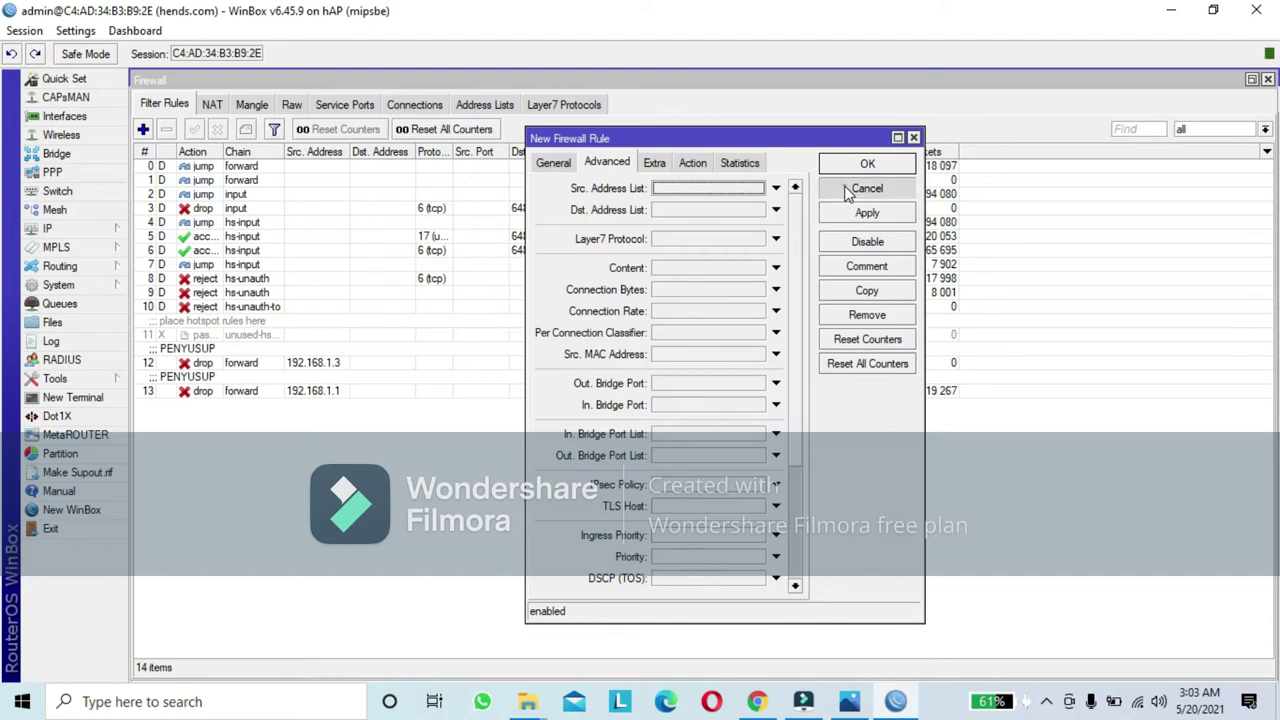
{"action": "left_click", "coordinate": [260, 362]}
{"action": "left_click", "coordinate": [258, 382]}
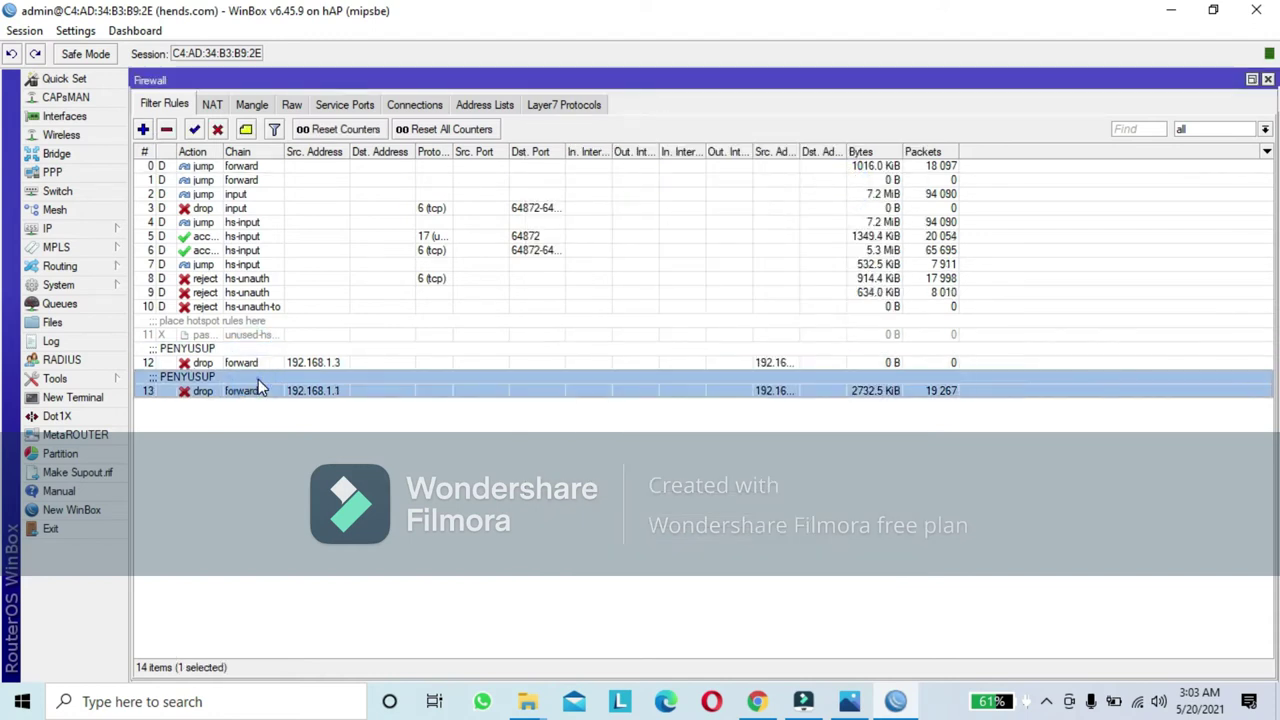
{"action": "left_click", "coordinate": [415, 306]}
{"action": "left_click", "coordinate": [279, 366]}
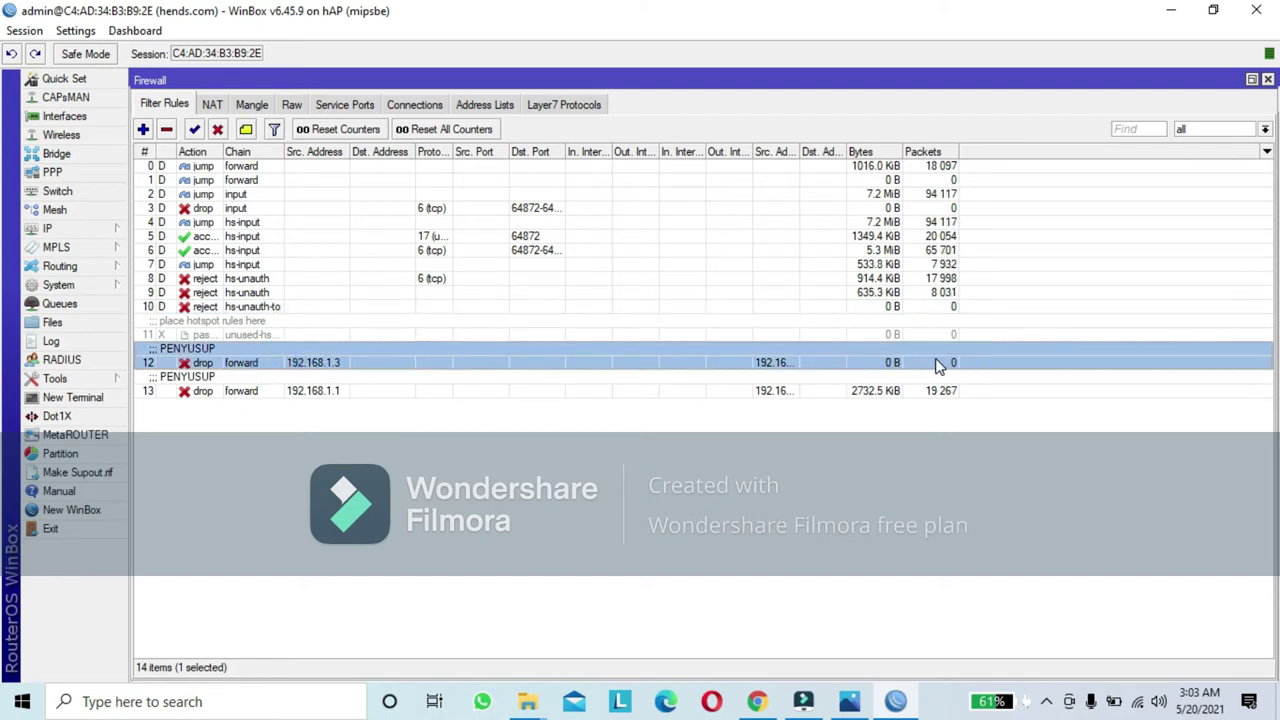
{"action": "left_click", "coordinate": [857, 392]}
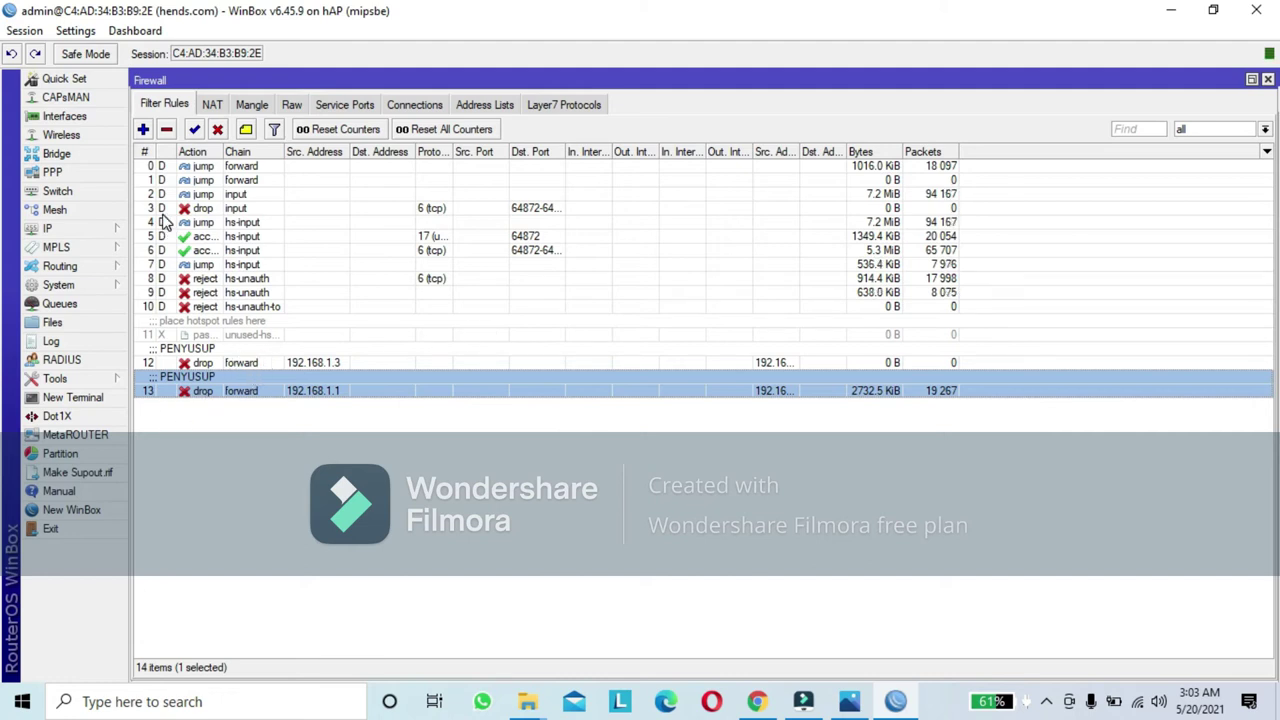
Start a new forward-chain filter rule, enable its source address, and try to paste the copied MAC address as the source MAC address
{"action": "left_click", "coordinate": [143, 130]}
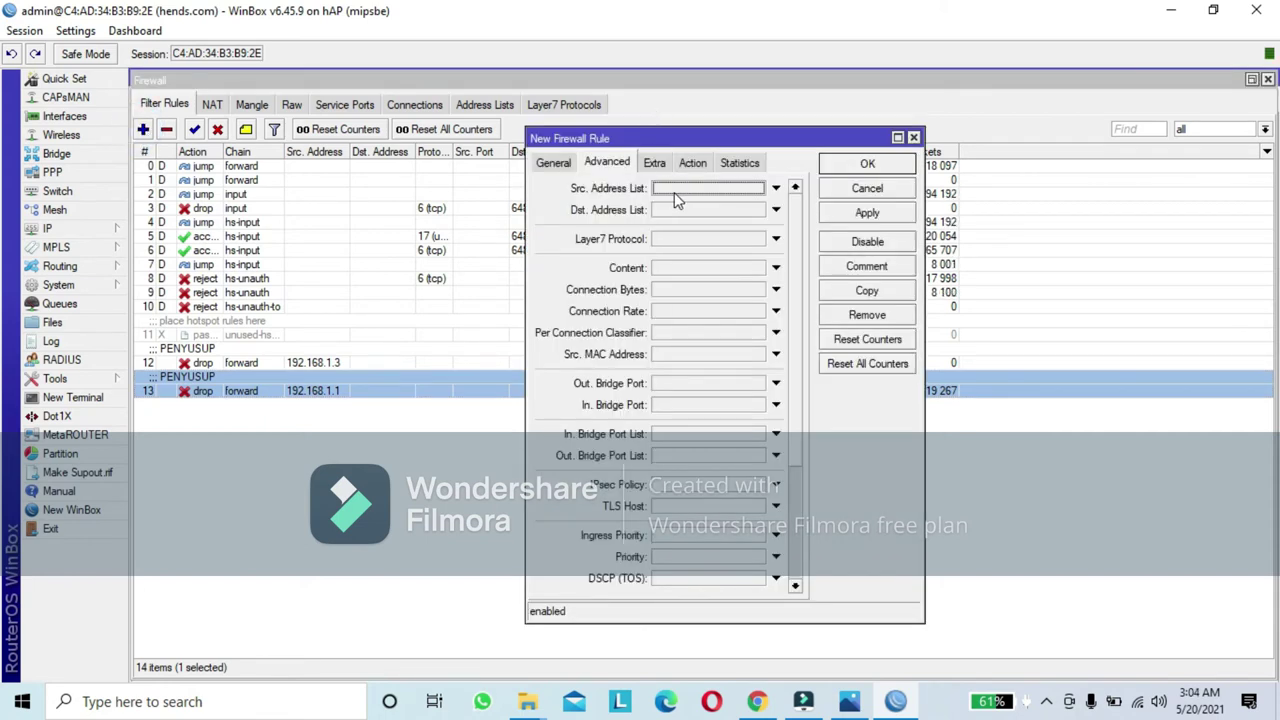
{"action": "left_click", "coordinate": [552, 166]}
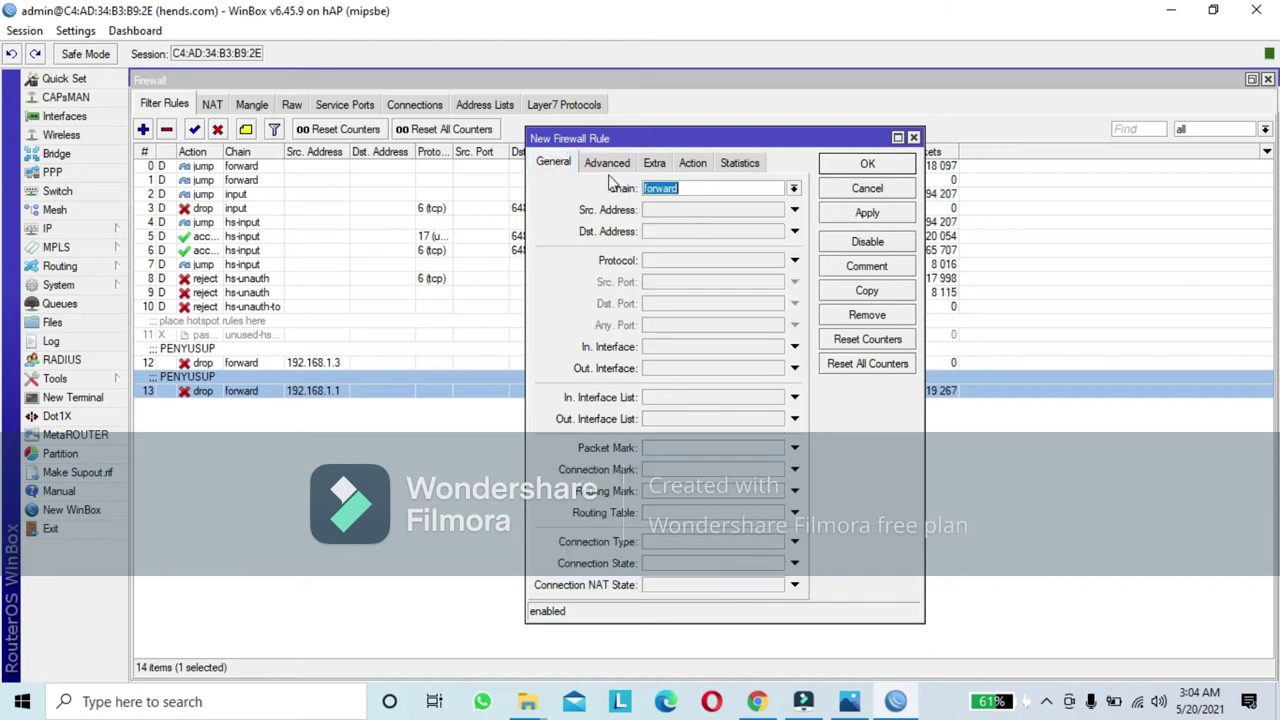
{"action": "left_click", "coordinate": [669, 210]}
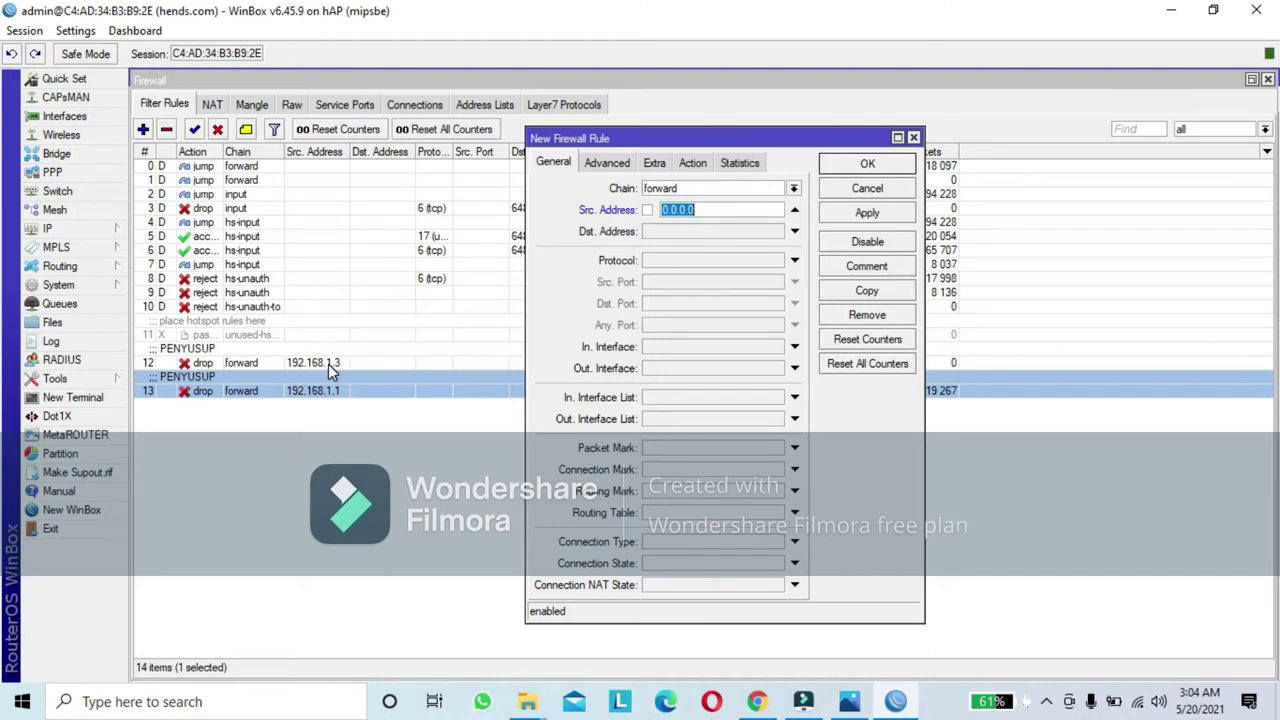
{"action": "left_click", "coordinate": [602, 164]}
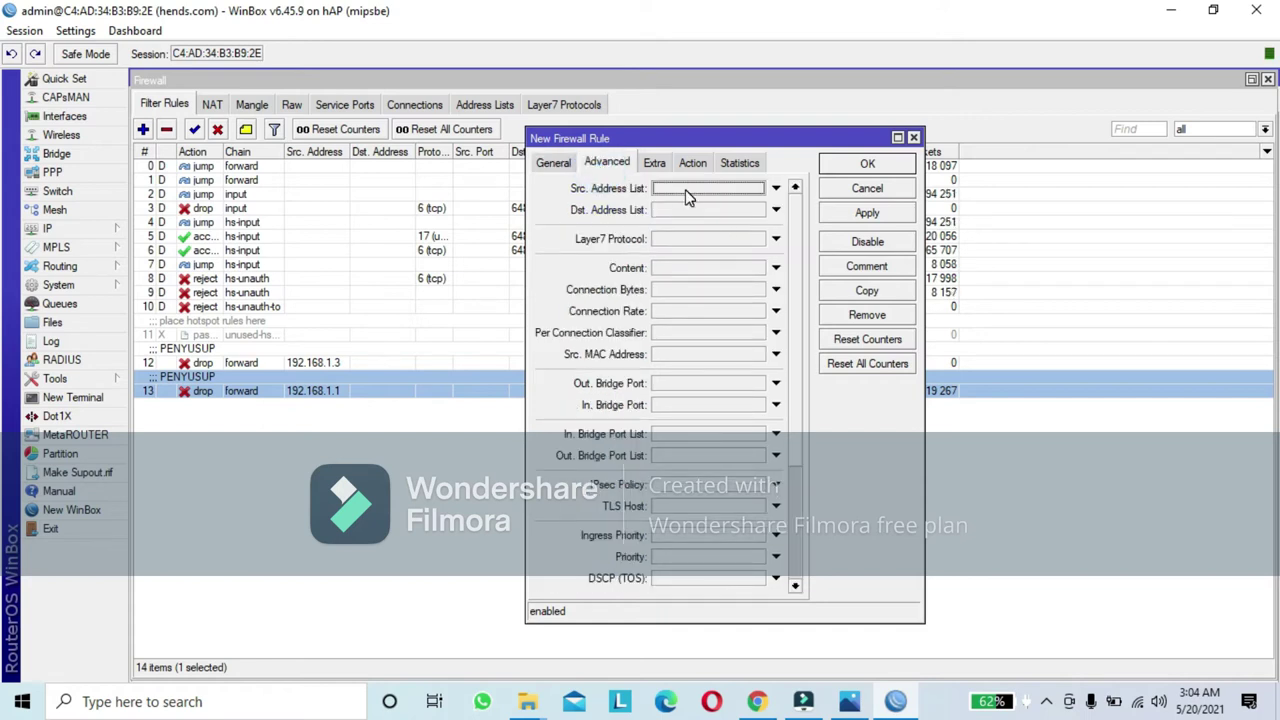
{"action": "left_click", "coordinate": [701, 355]}
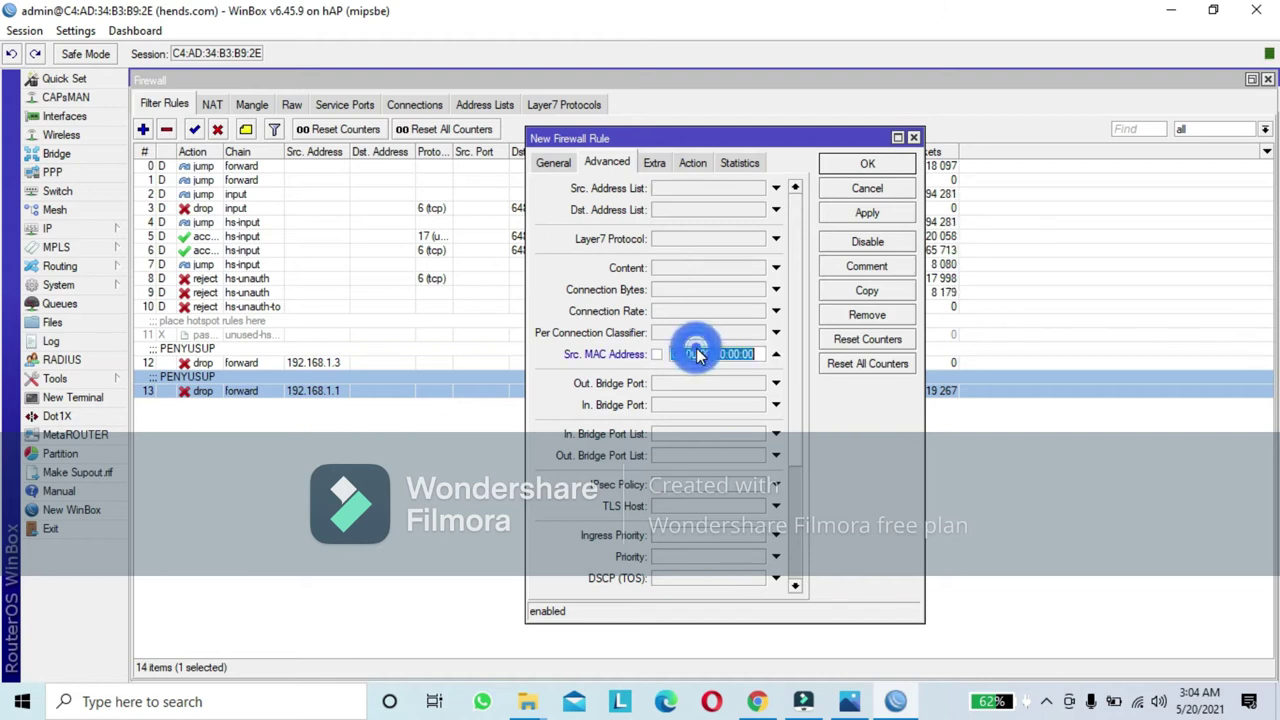
{"action": "right_click", "coordinate": [700, 356]}
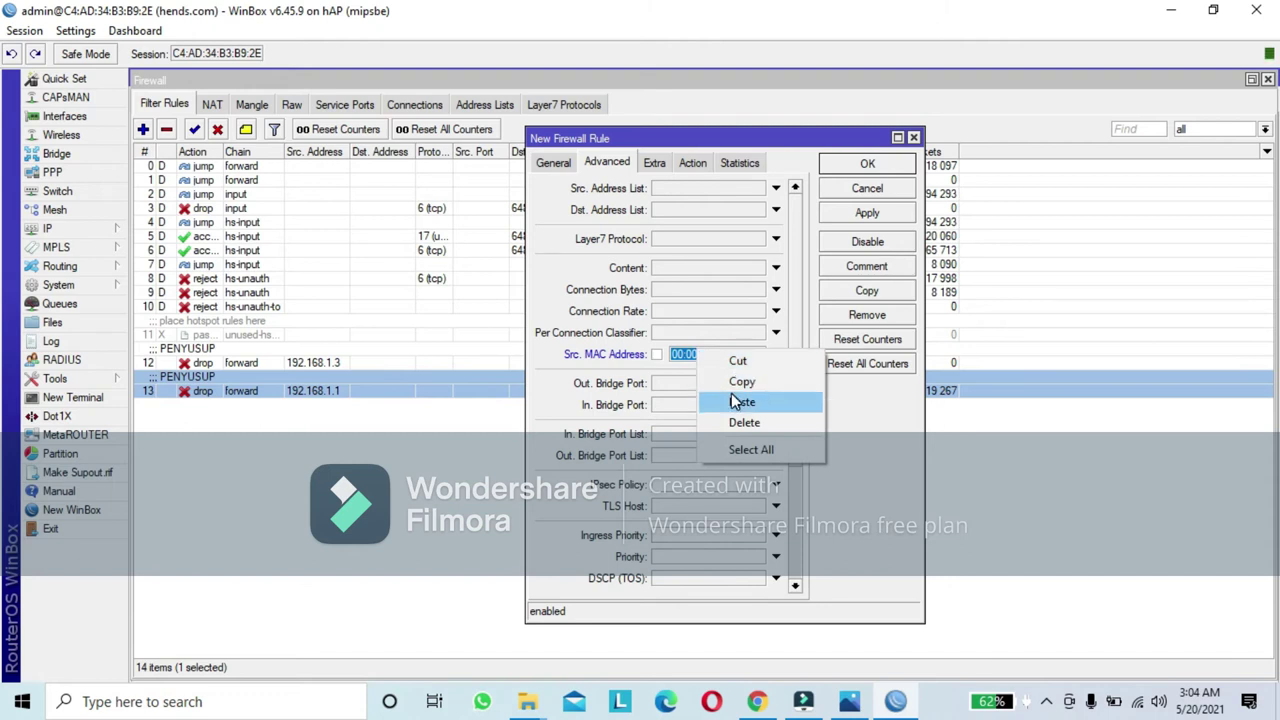
{"action": "left_click", "coordinate": [731, 400]}
{"action": "right_click", "coordinate": [677, 354]}
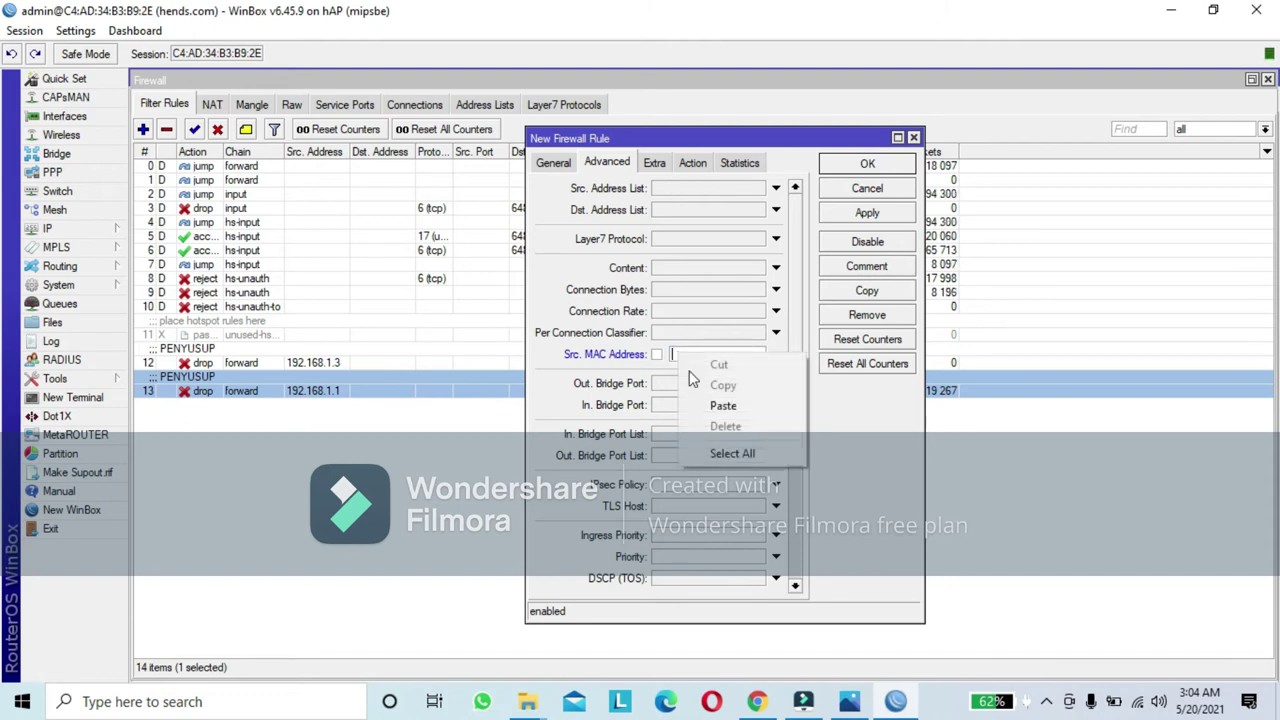
{"action": "left_click", "coordinate": [741, 410]}
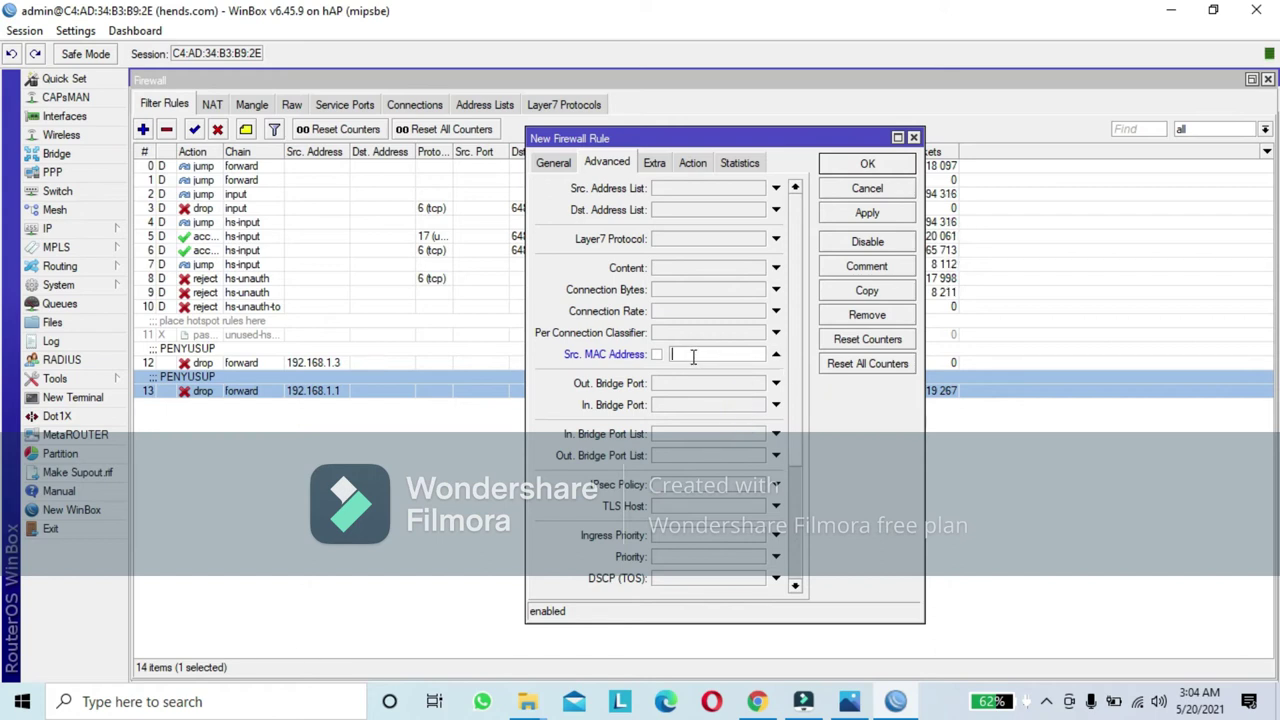
Set the new filter rule's action to drop, review its general and advanced settings, and discard the rule
{"action": "left_click", "coordinate": [694, 164]}
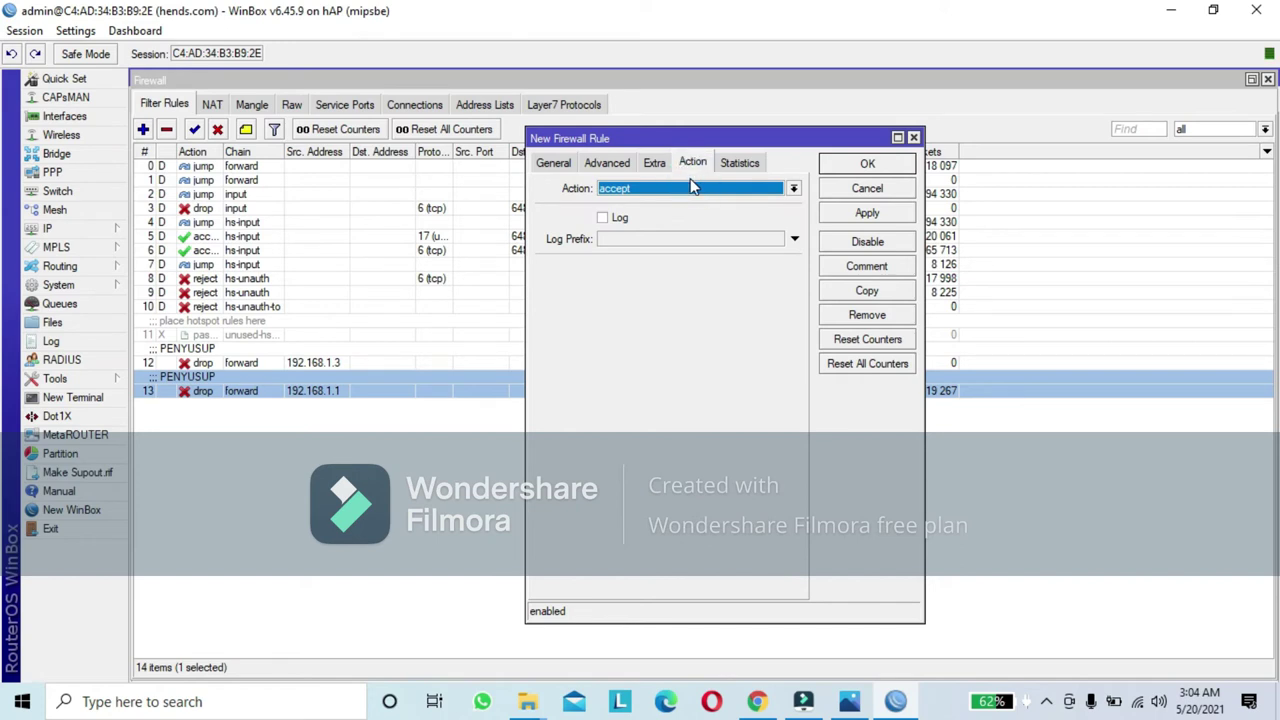
{"action": "left_click", "coordinate": [686, 189]}
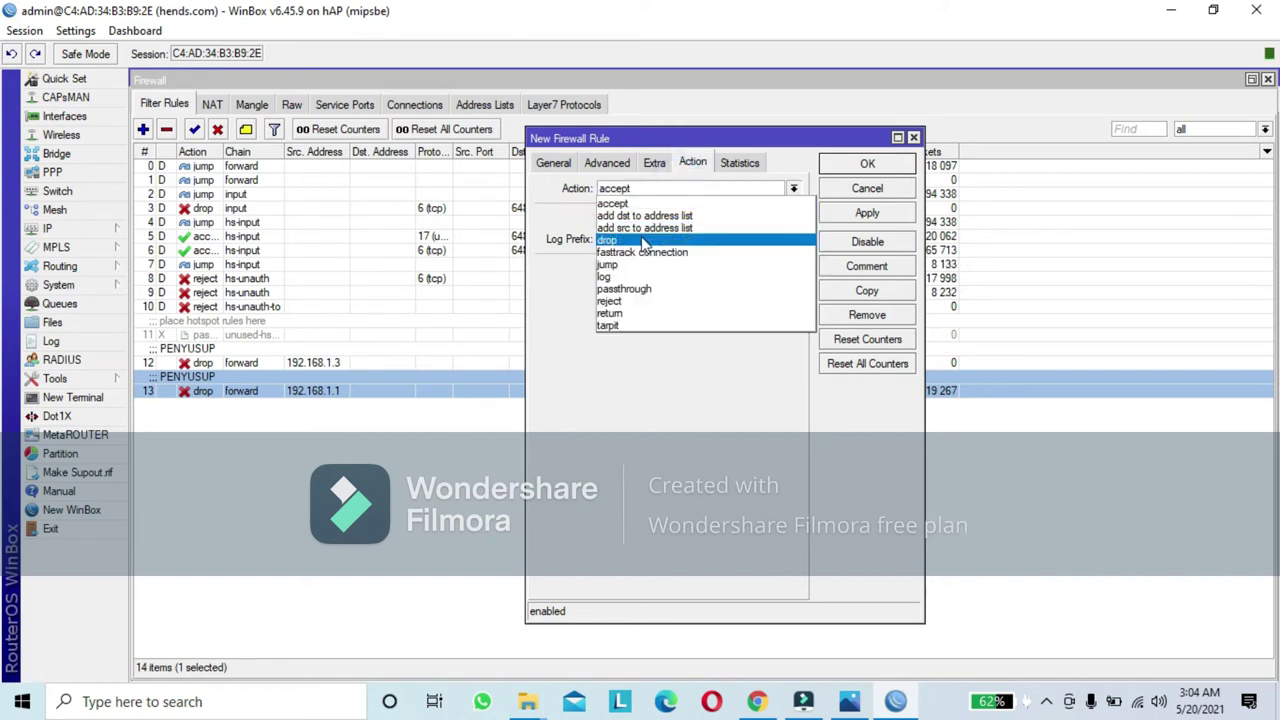
{"action": "left_click", "coordinate": [642, 240]}
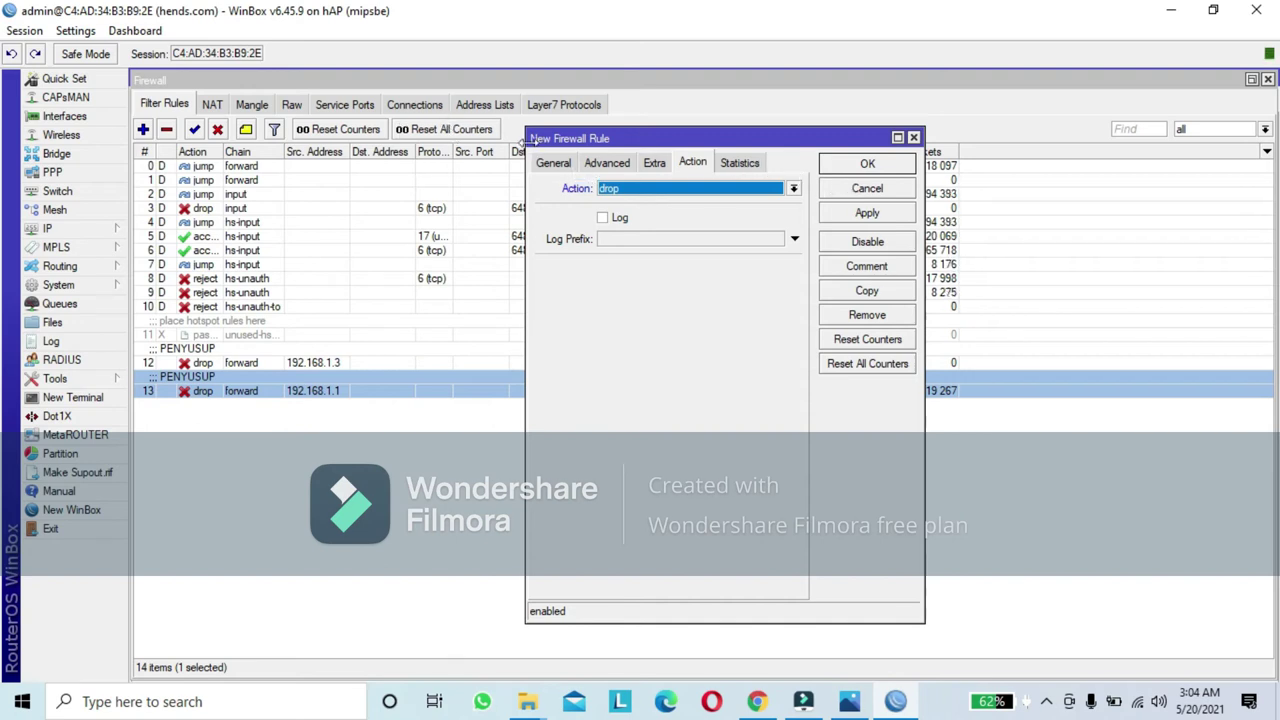
{"action": "left_click", "coordinate": [554, 166]}
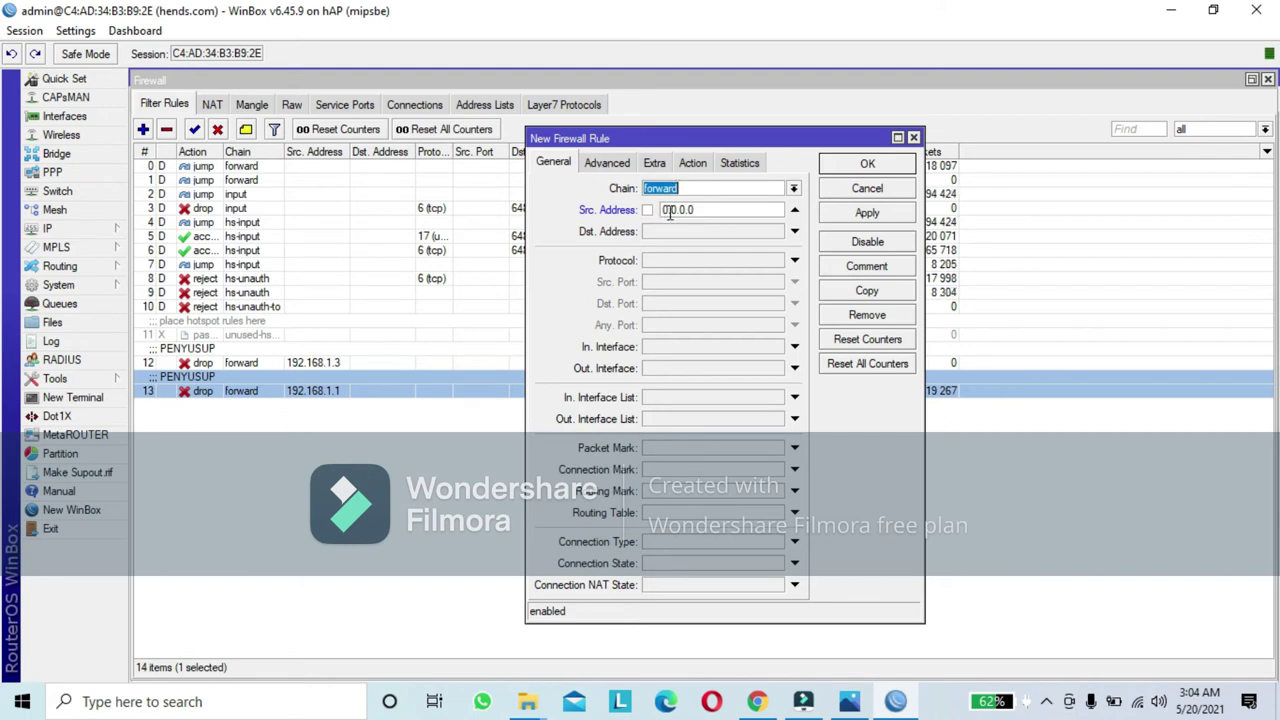
{"action": "left_click", "coordinate": [615, 166]}
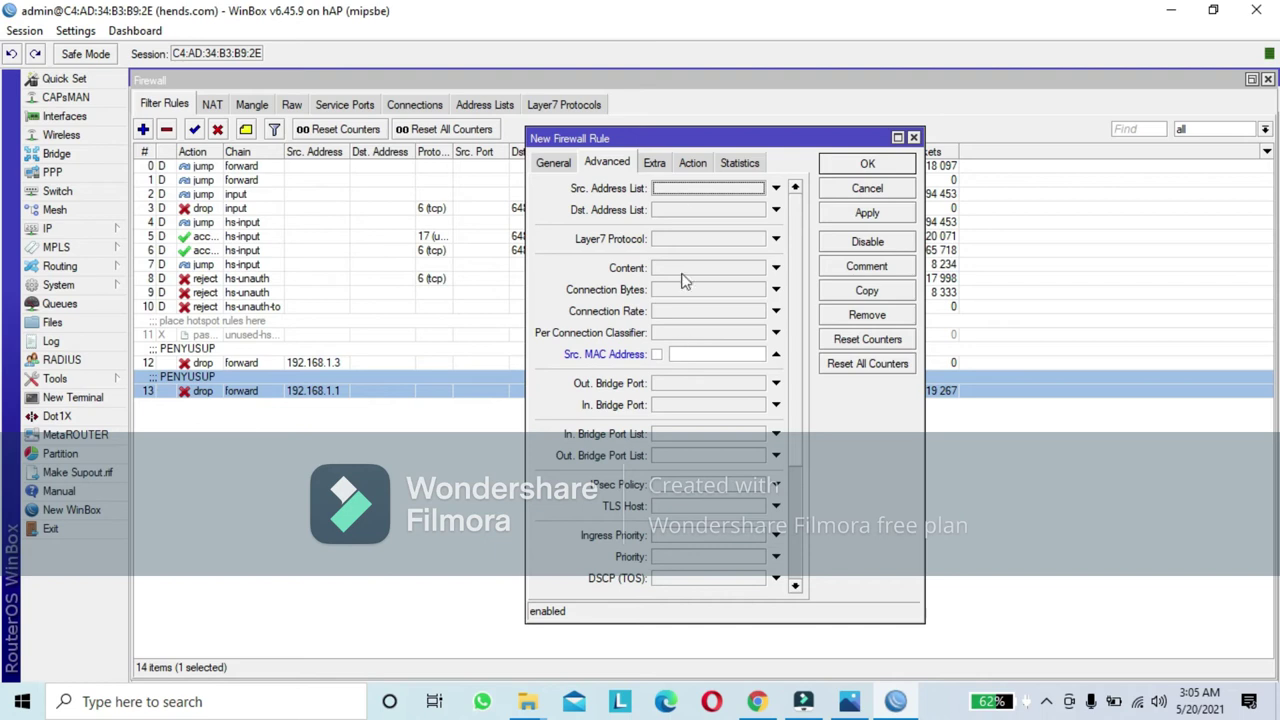
{"action": "left_click", "coordinate": [695, 162]}
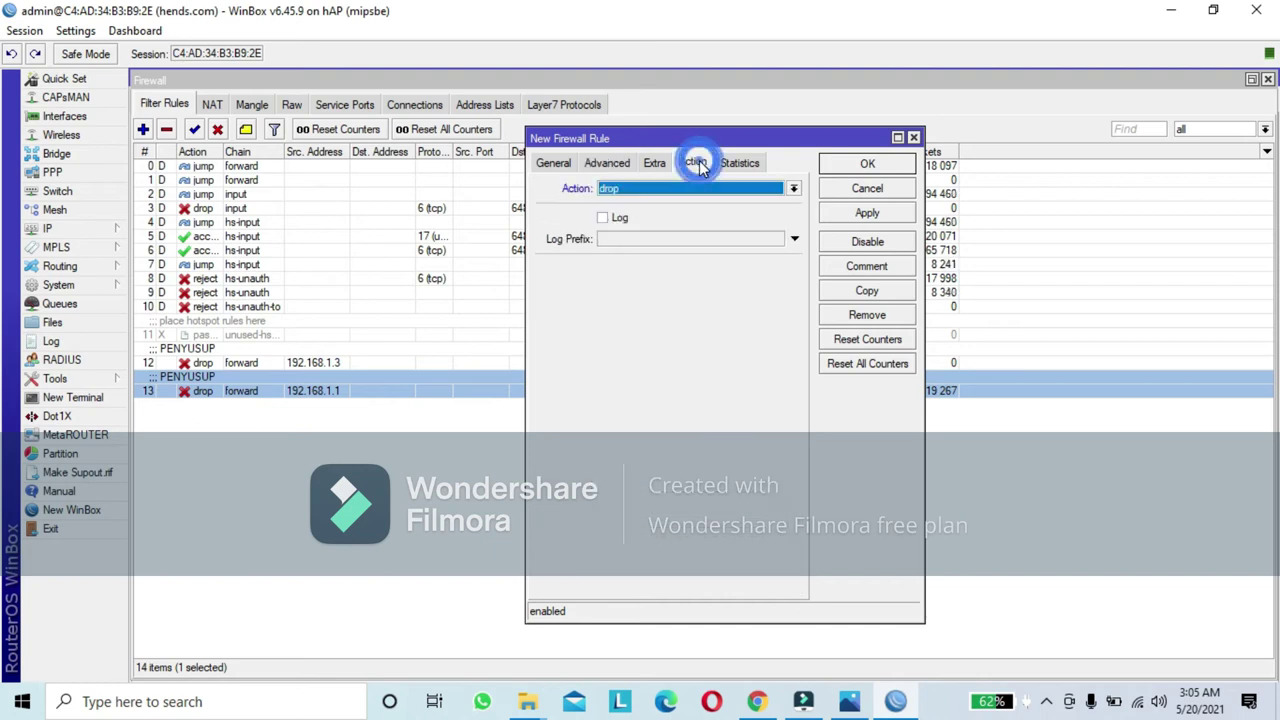
{"action": "left_click", "coordinate": [899, 190]}
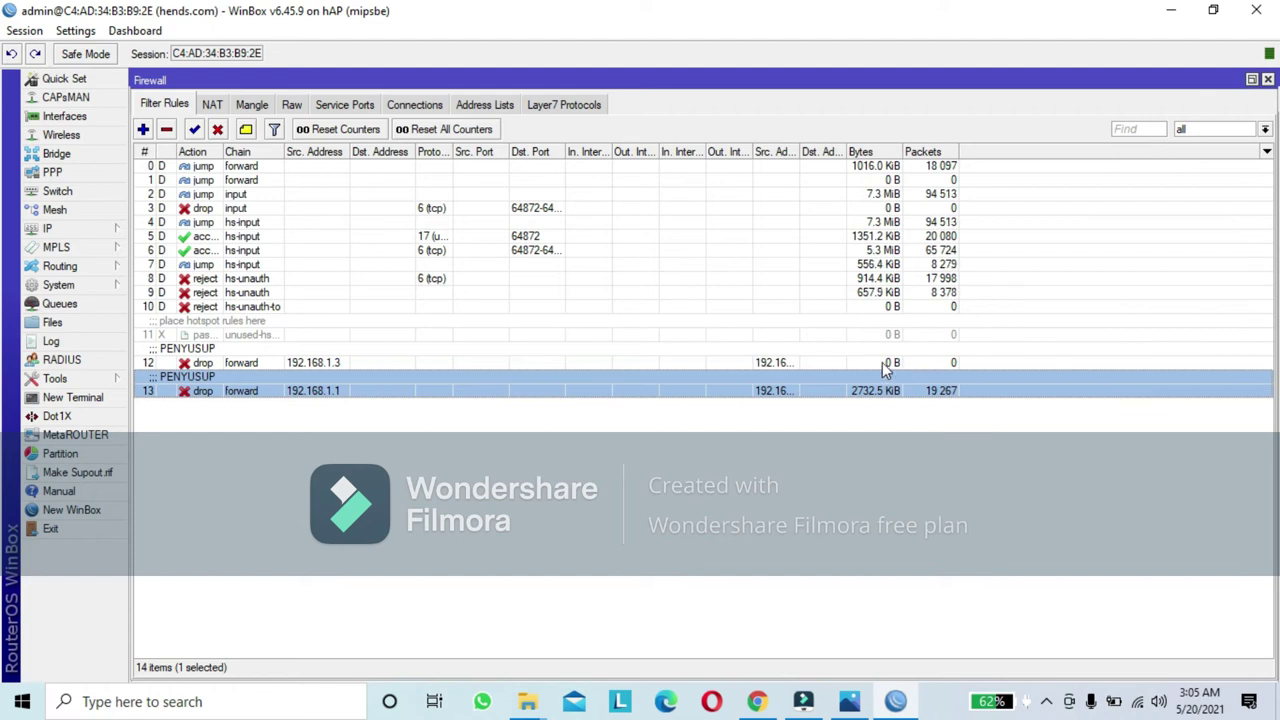
Examine the source address, source MAC address and action of the existing PENYUSUP rule for 192.168.1.1, and close it without changes
{"action": "double_click", "coordinate": [428, 372]}
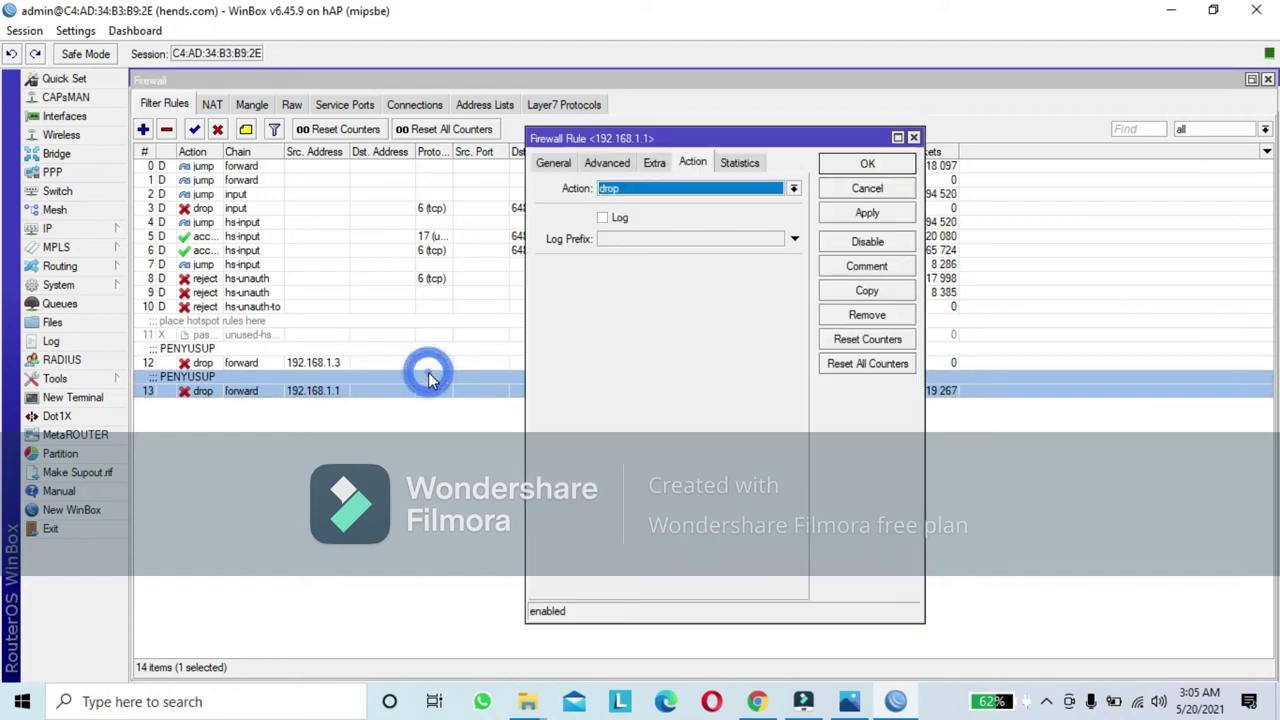
{"action": "left_click", "coordinate": [553, 163]}
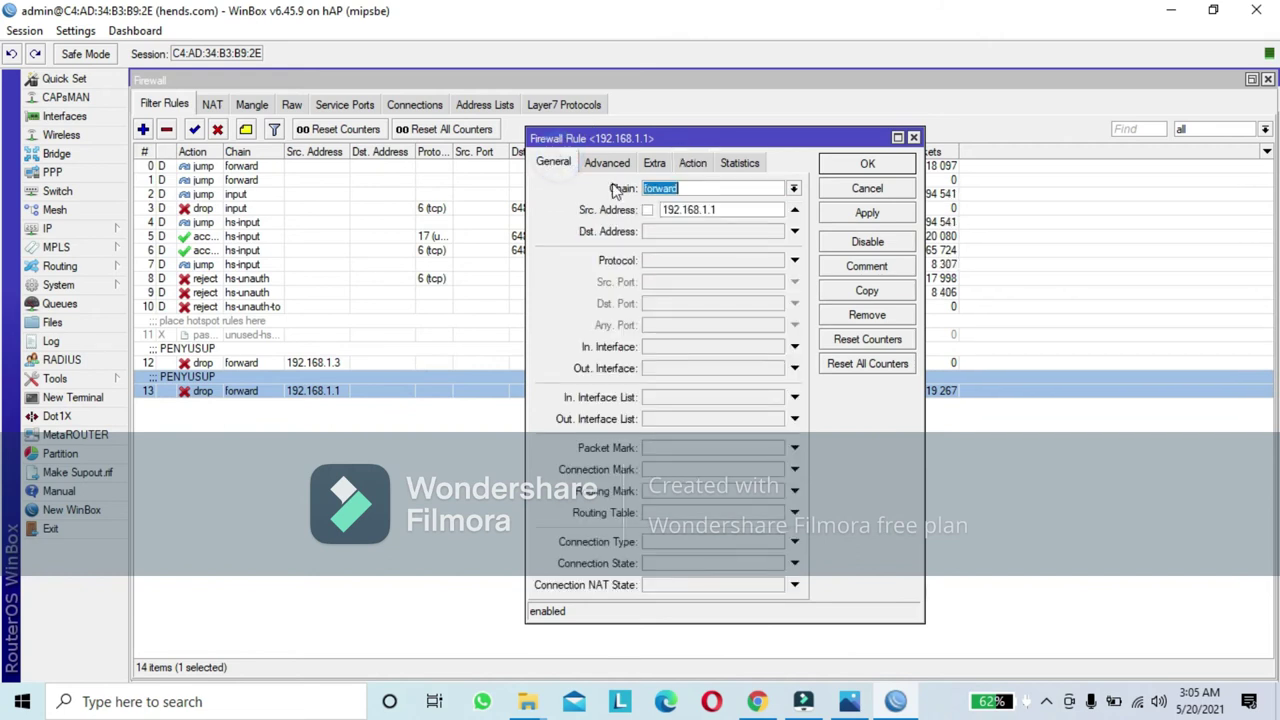
{"action": "left_click", "coordinate": [737, 210]}
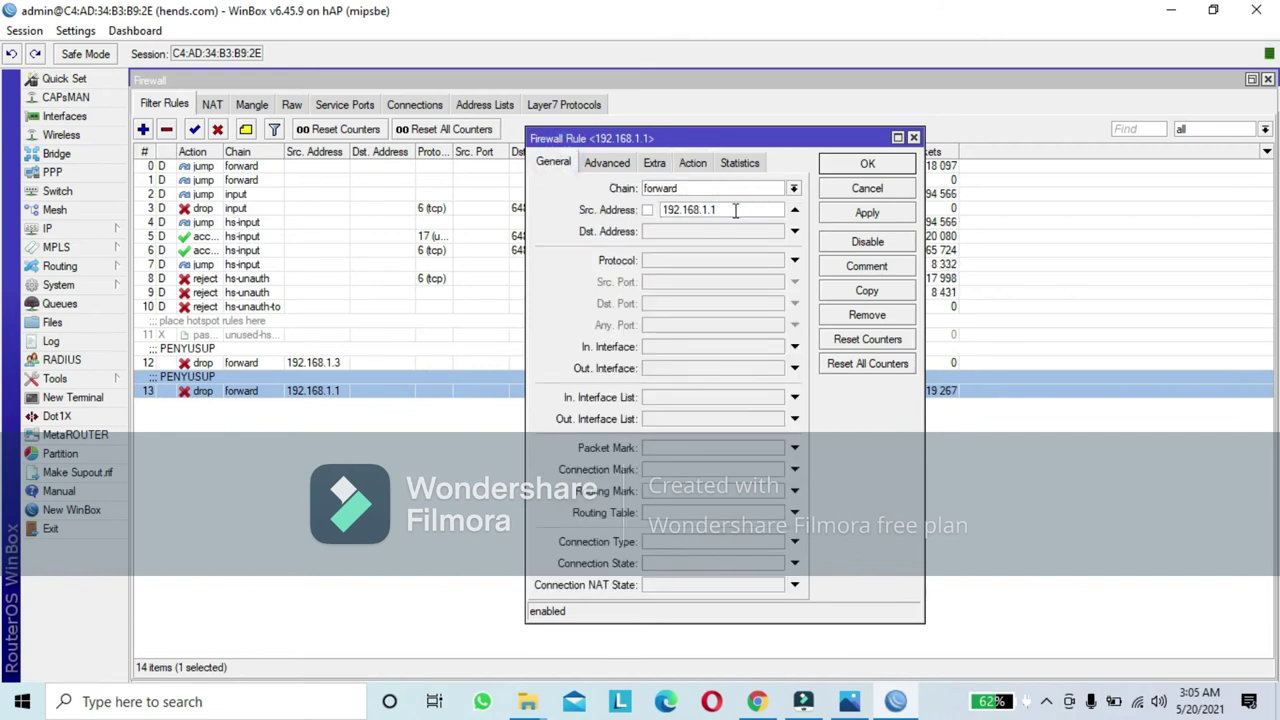
{"action": "left_click", "coordinate": [614, 163]}
{"action": "left_click", "coordinate": [723, 355]}
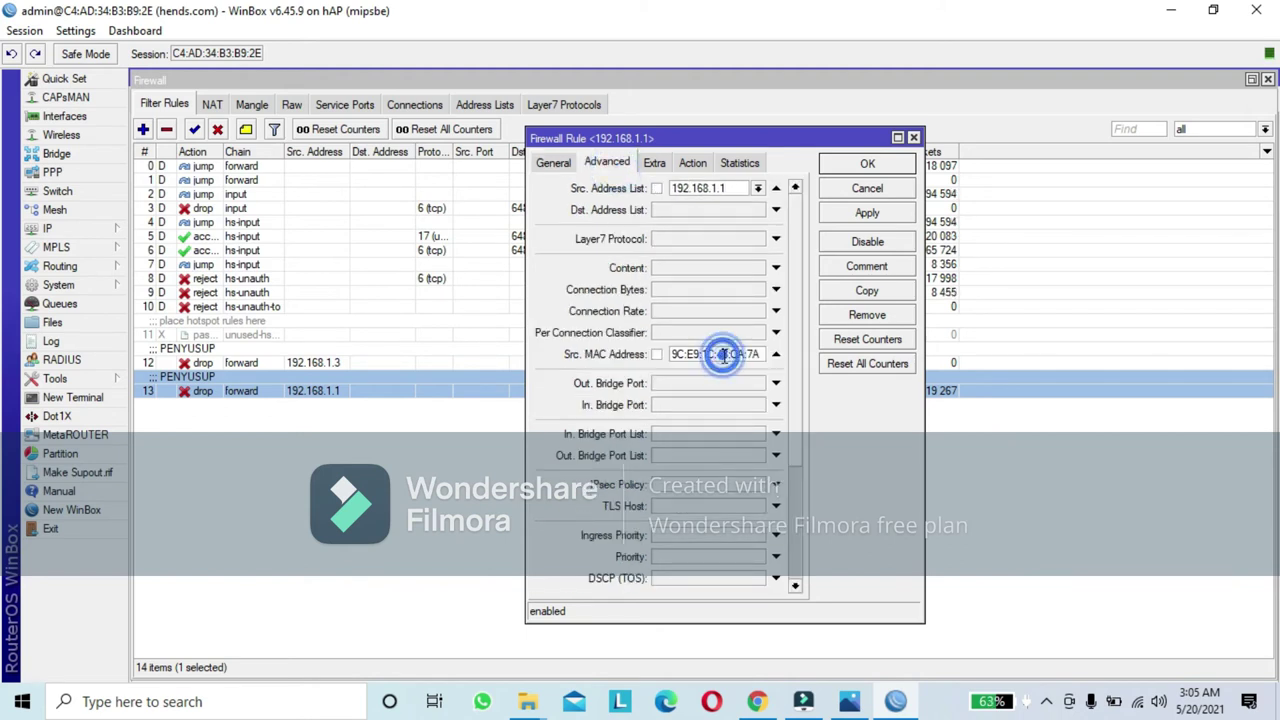
{"action": "left_click", "coordinate": [693, 166]}
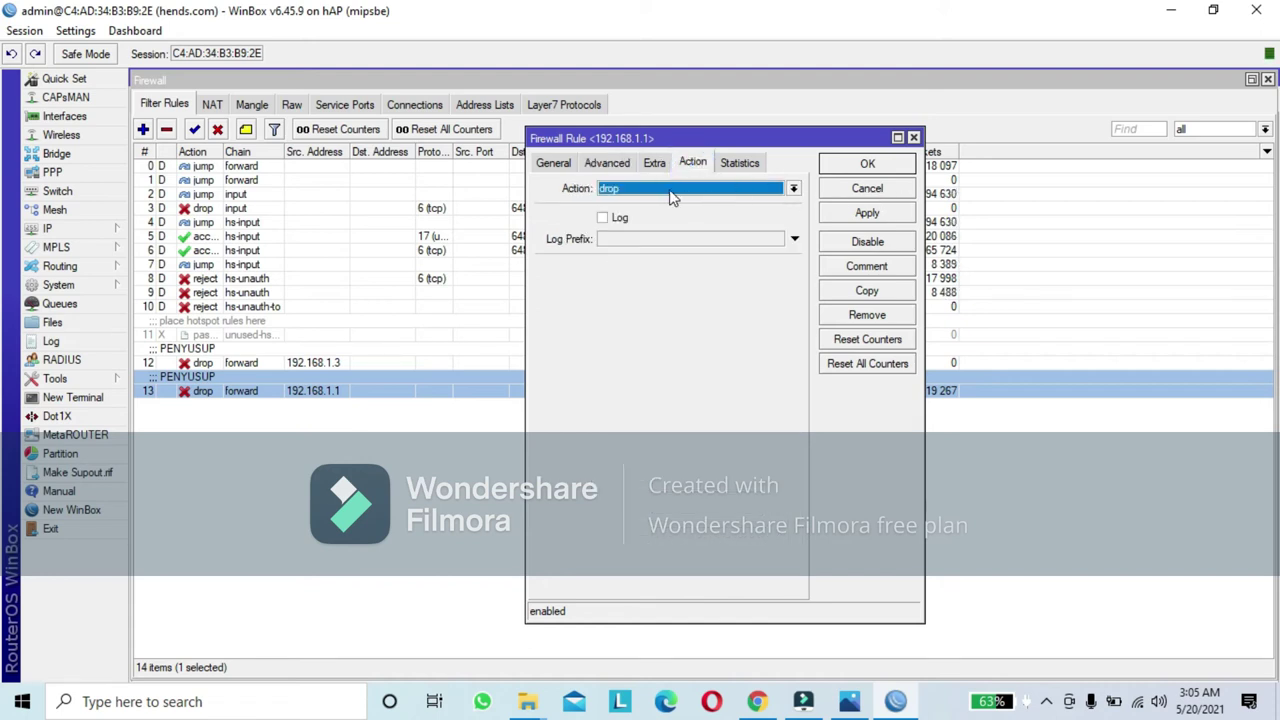
{"action": "left_click", "coordinate": [605, 163]}
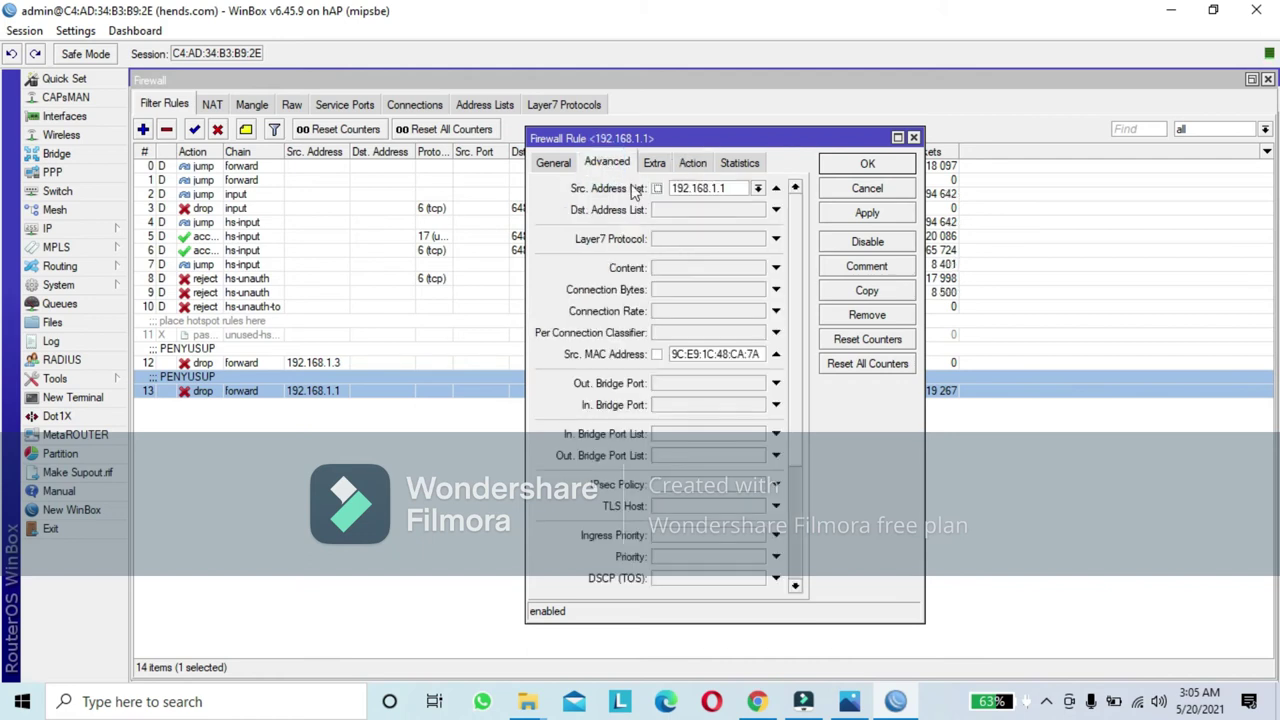
{"action": "left_click", "coordinate": [556, 164]}
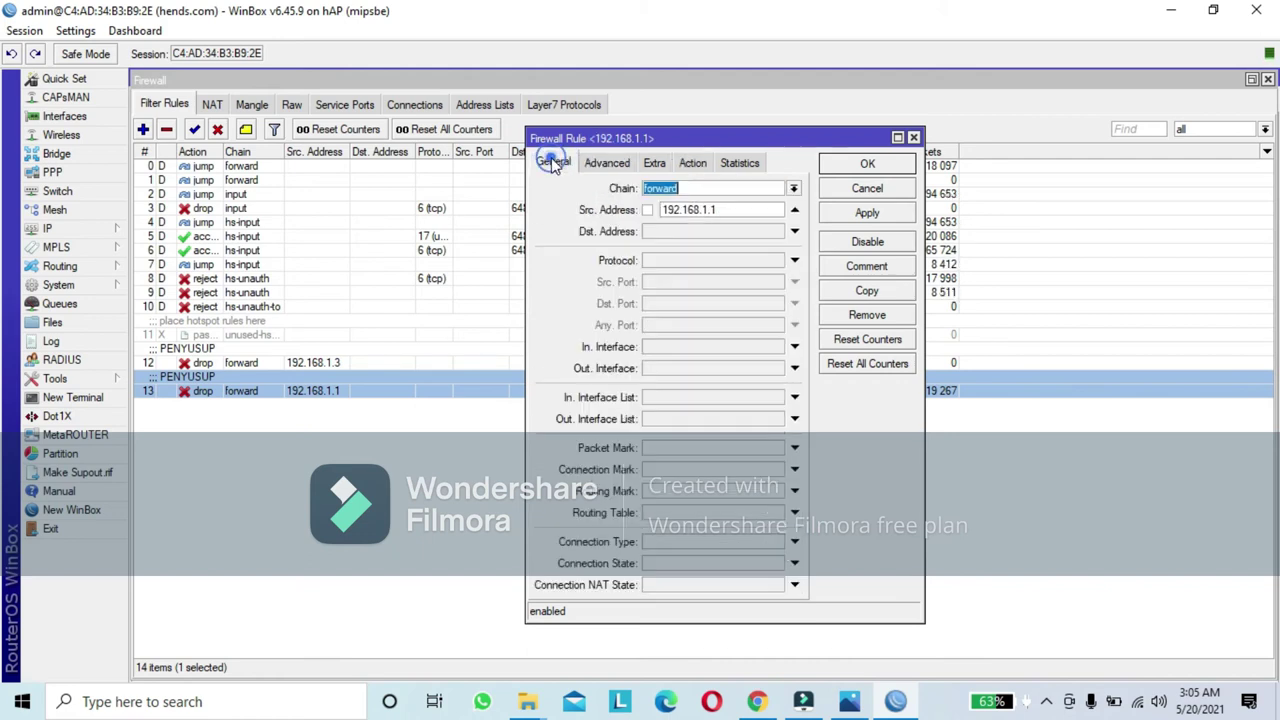
{"action": "left_click", "coordinate": [893, 194]}
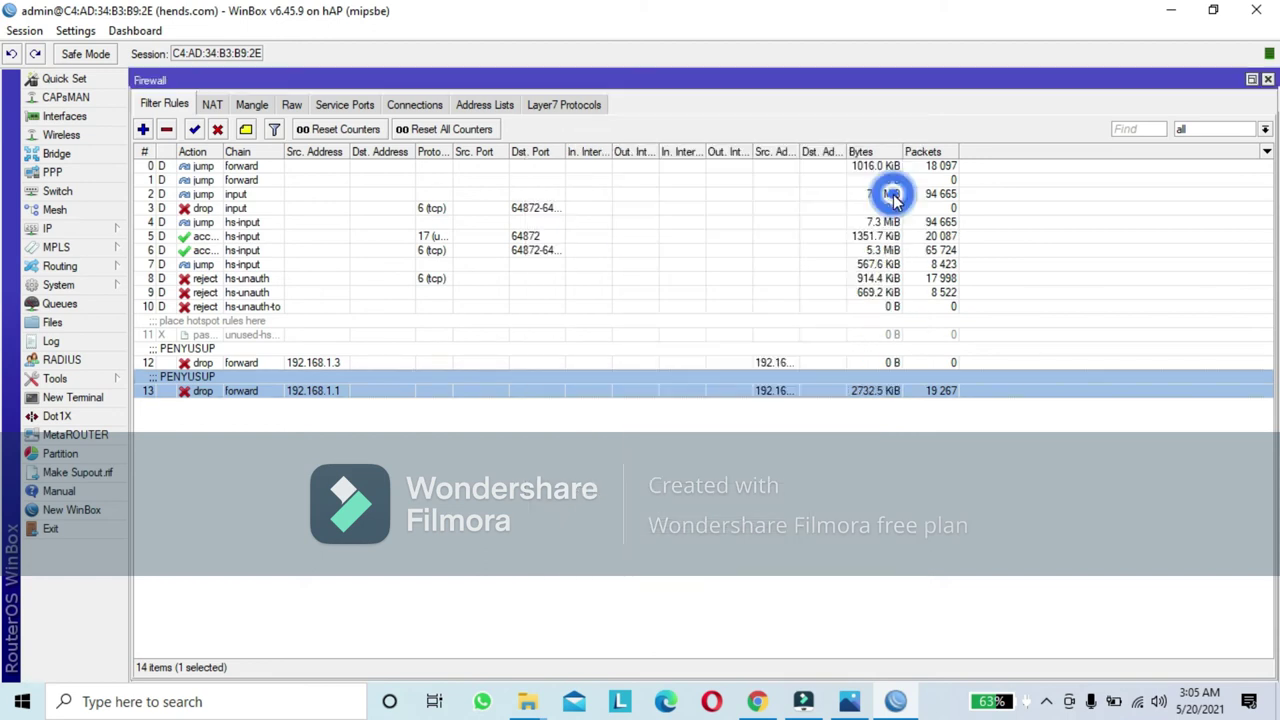
{"action": "double_click", "coordinate": [909, 391]}
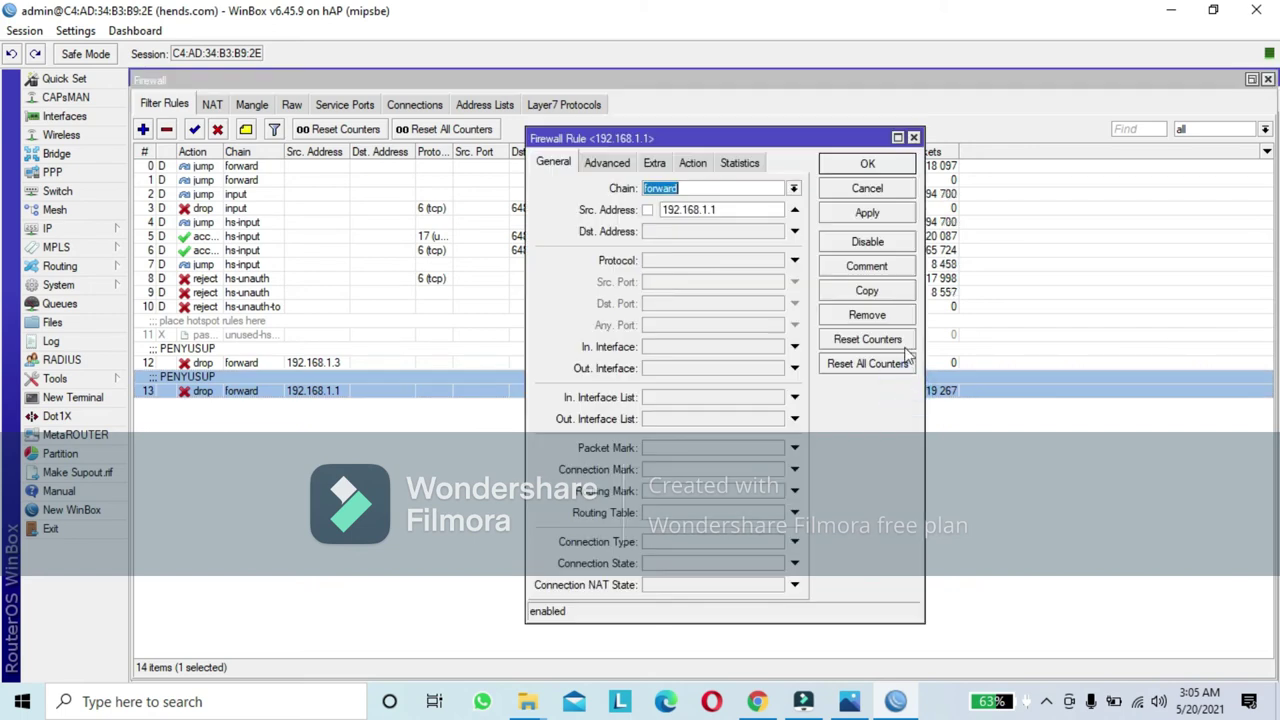
{"action": "left_click", "coordinate": [886, 188]}
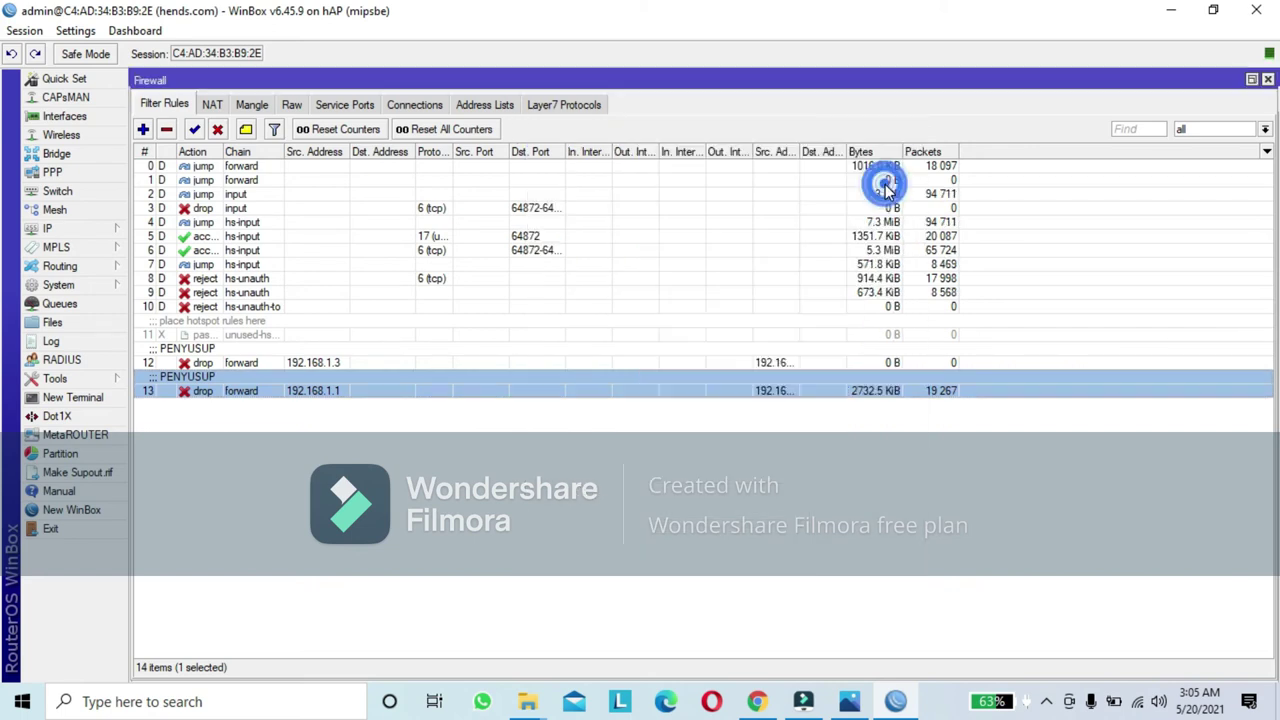
Open the ARP list and launch Torch for the 192.168.1.3 entry on ether1
{"action": "left_click", "coordinate": [70, 228]}
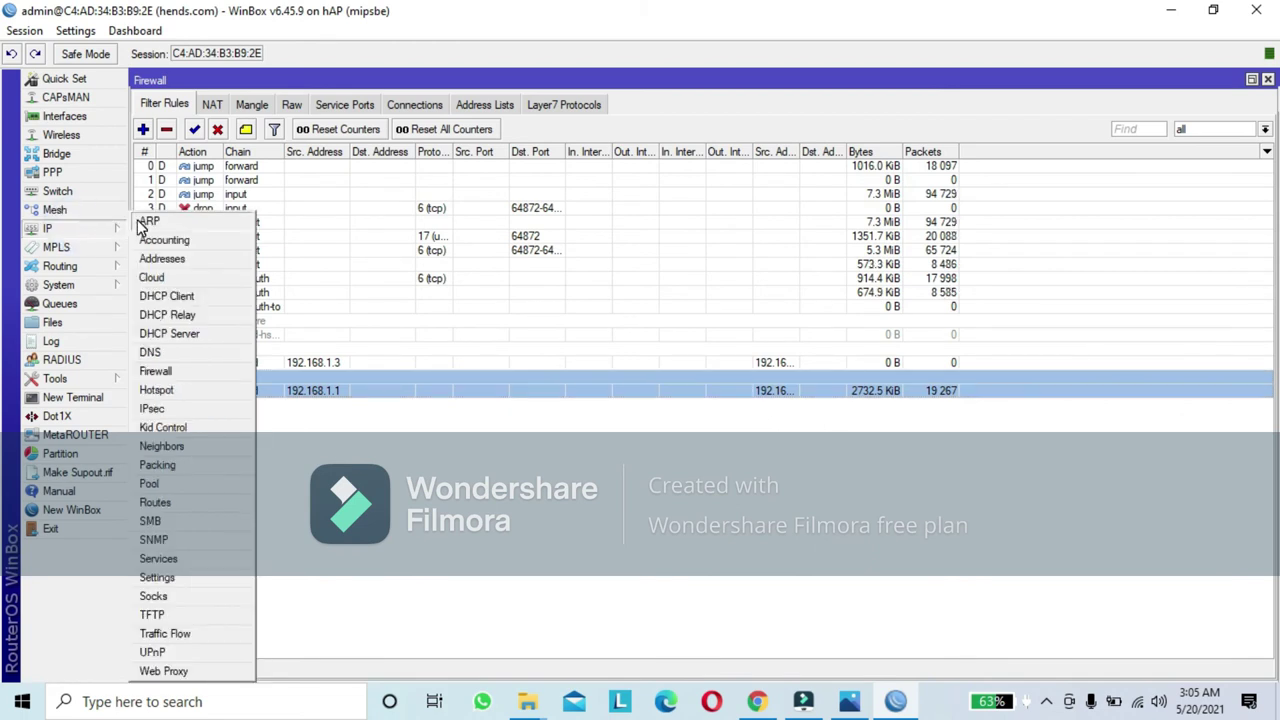
{"action": "left_click", "coordinate": [140, 221]}
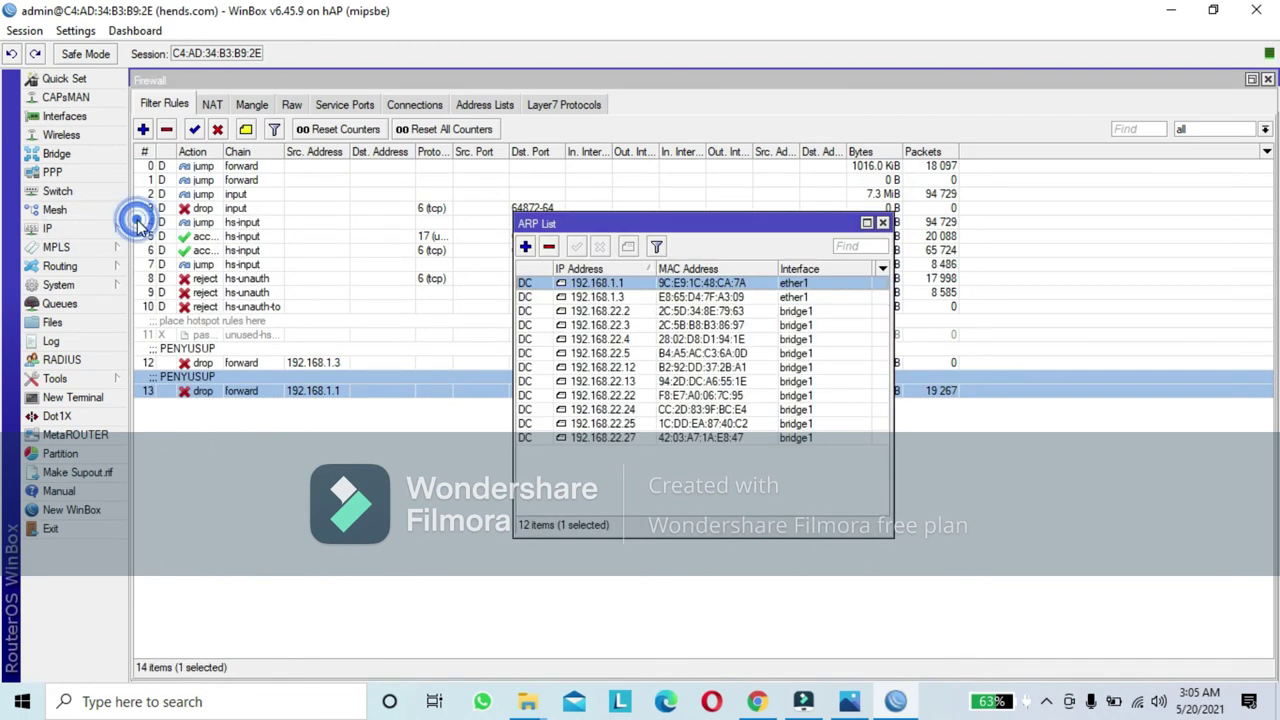
{"action": "right_click", "coordinate": [601, 288]}
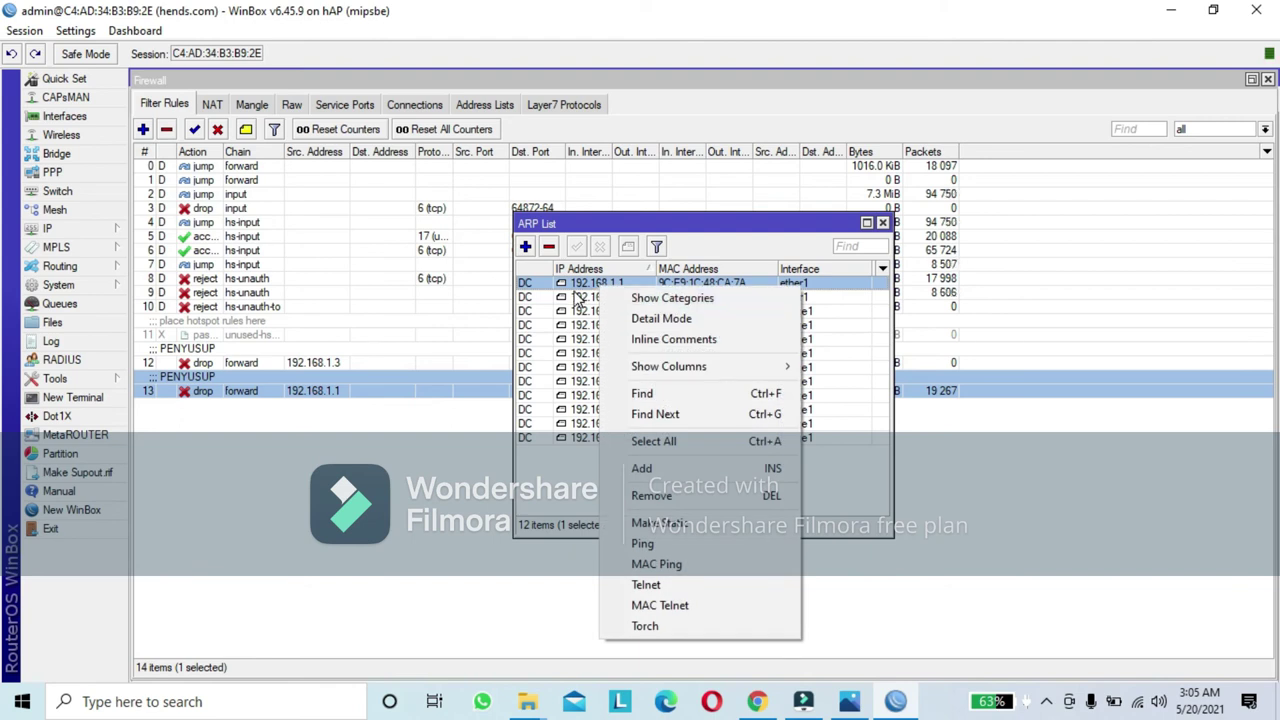
{"action": "right_click", "coordinate": [575, 293]}
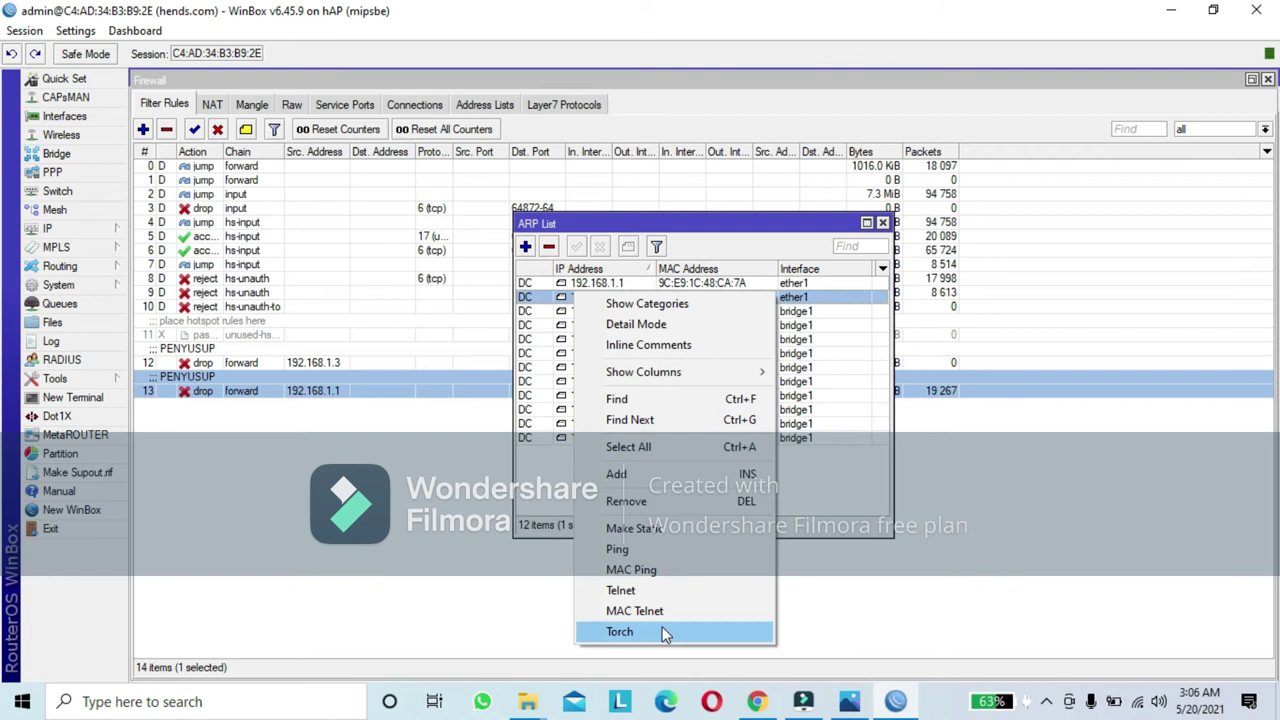
{"action": "right_click", "coordinate": [832, 295]}
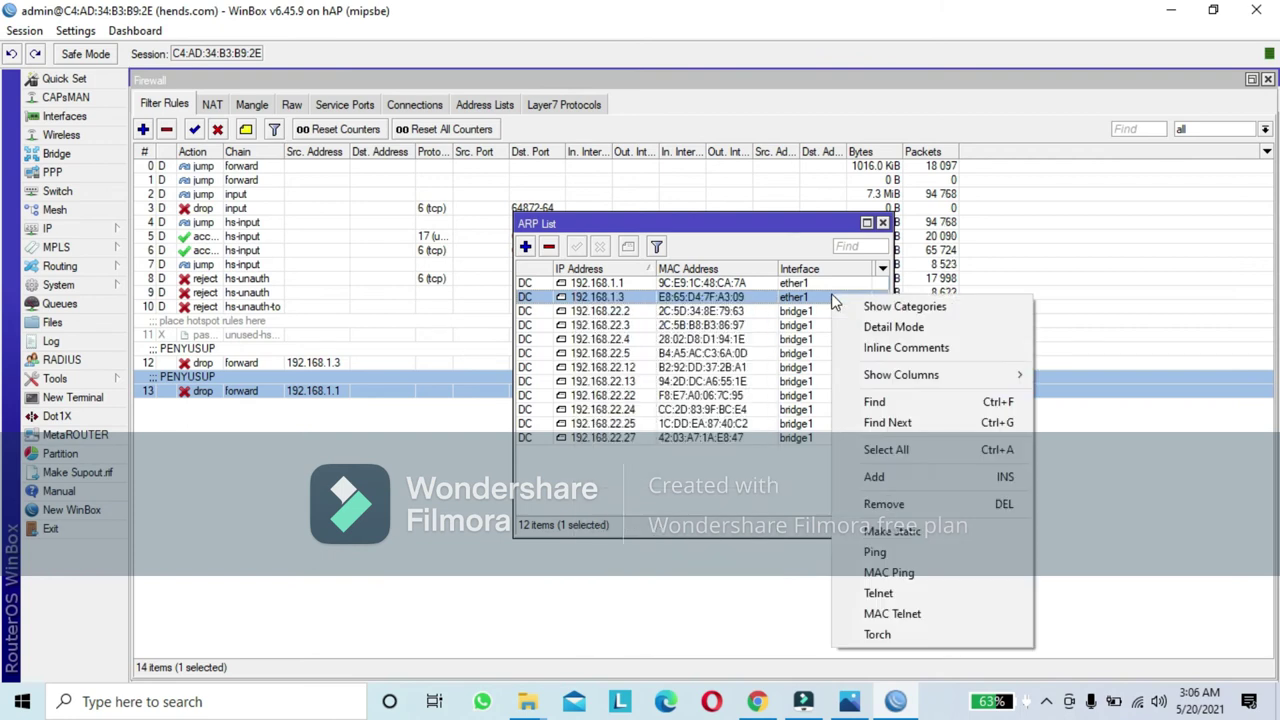
{"action": "left_click", "coordinate": [921, 629]}
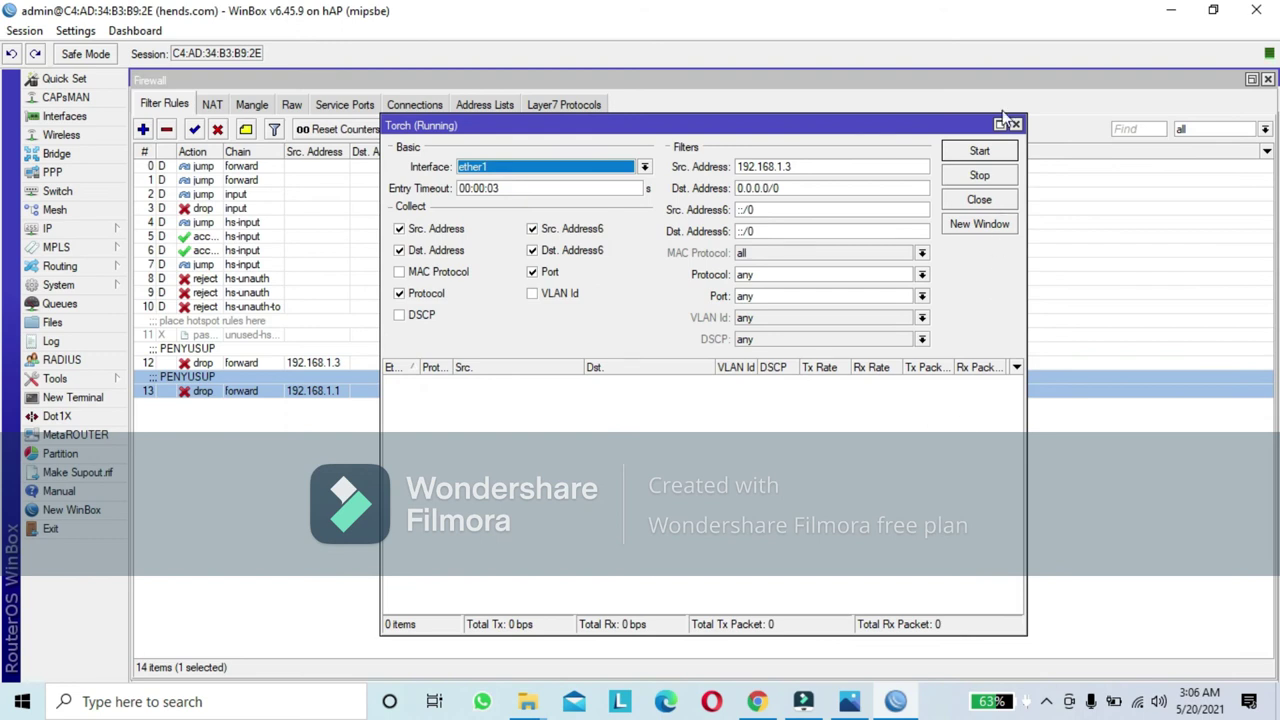
Monitor the ether1 traffic from source address 192.168.1.3 with Torch, stop the capture, and close Torch
{"action": "left_click", "coordinate": [978, 153]}
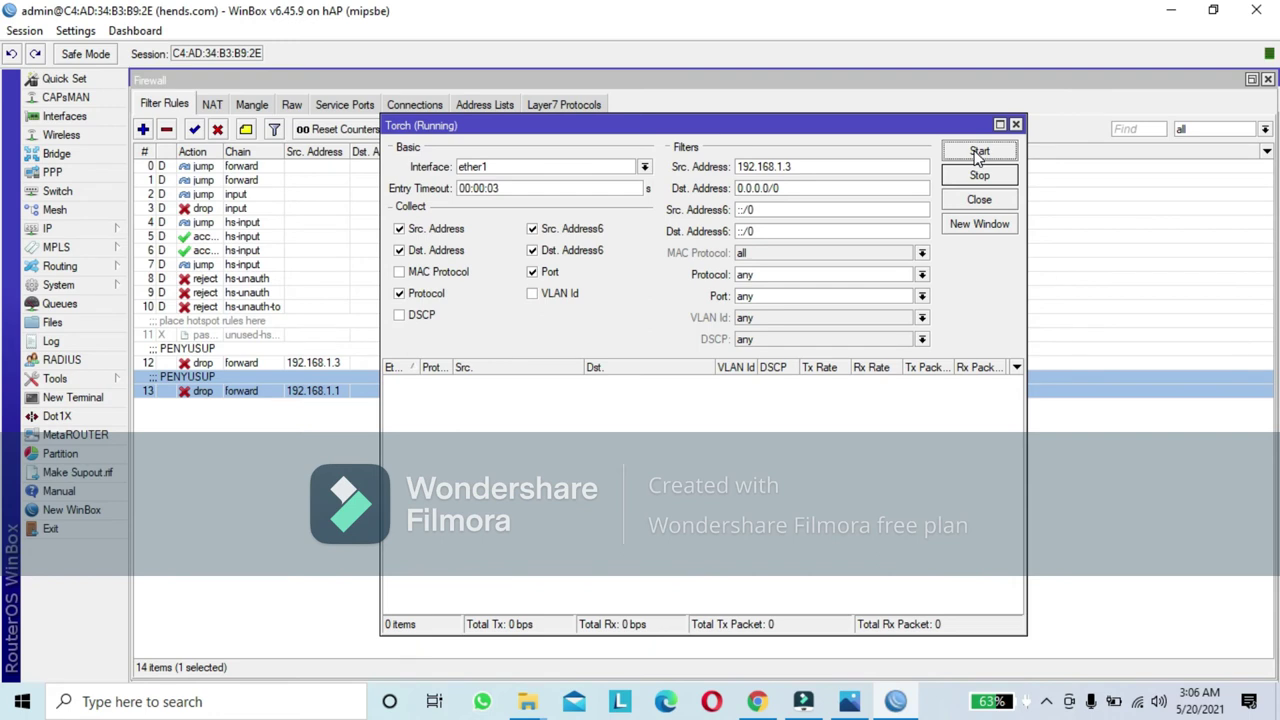
{"action": "left_click", "coordinate": [997, 152]}
{"action": "left_click", "coordinate": [966, 178]}
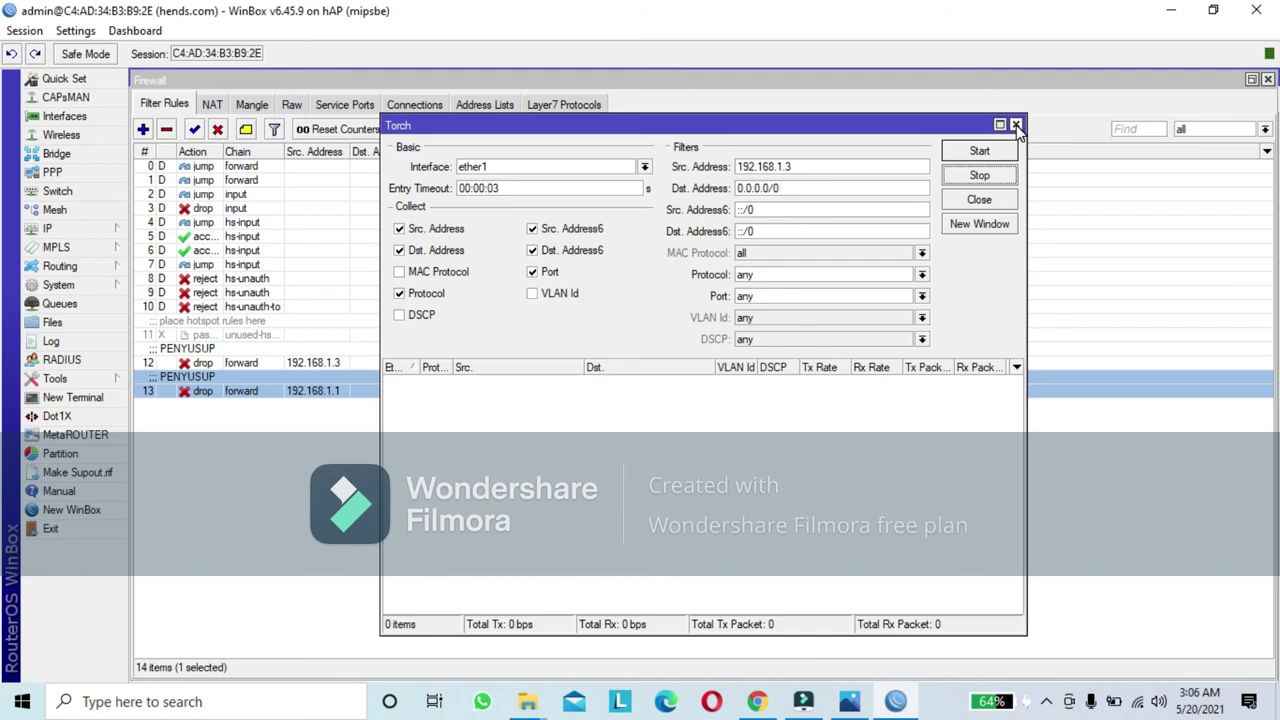
{"action": "left_click", "coordinate": [1016, 126]}
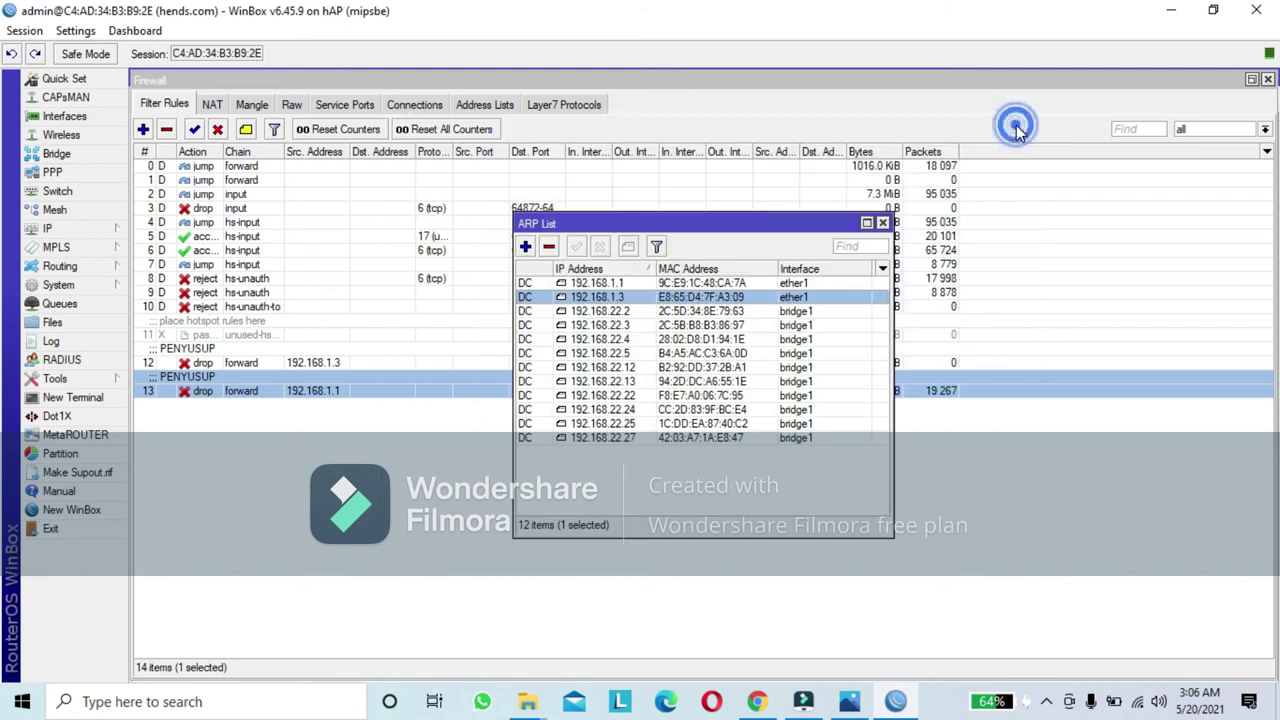
Run Torch on the ARP entry 192.168.1.1 to watch its ether1 traffic, stop it, and close Torch and the ARP windows
{"action": "double_click", "coordinate": [640, 281]}
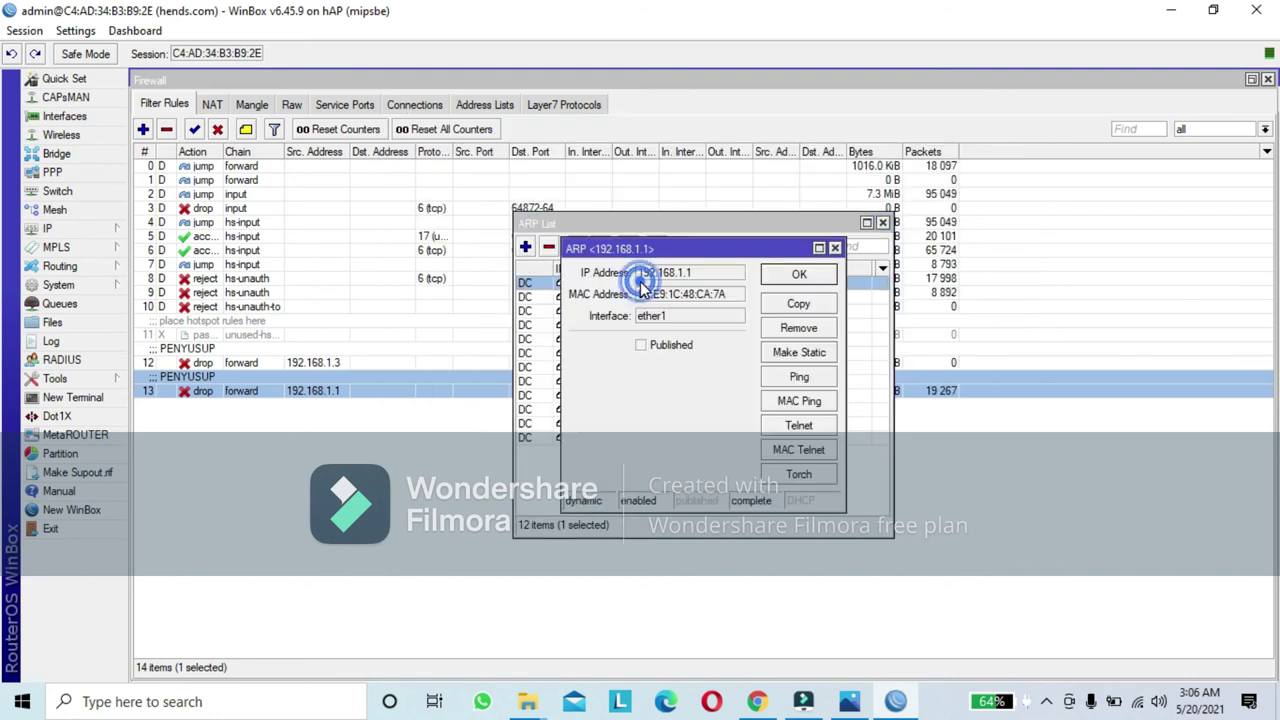
{"action": "left_click", "coordinate": [792, 477]}
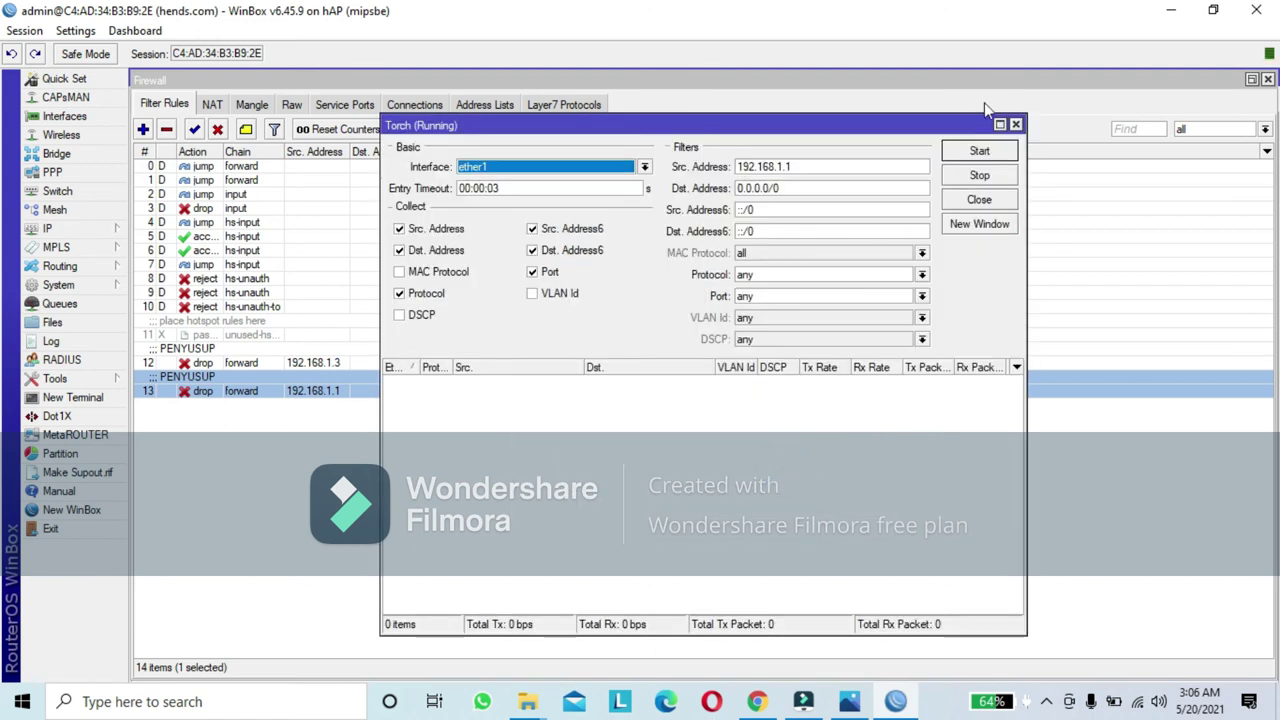
{"action": "left_click", "coordinate": [990, 156]}
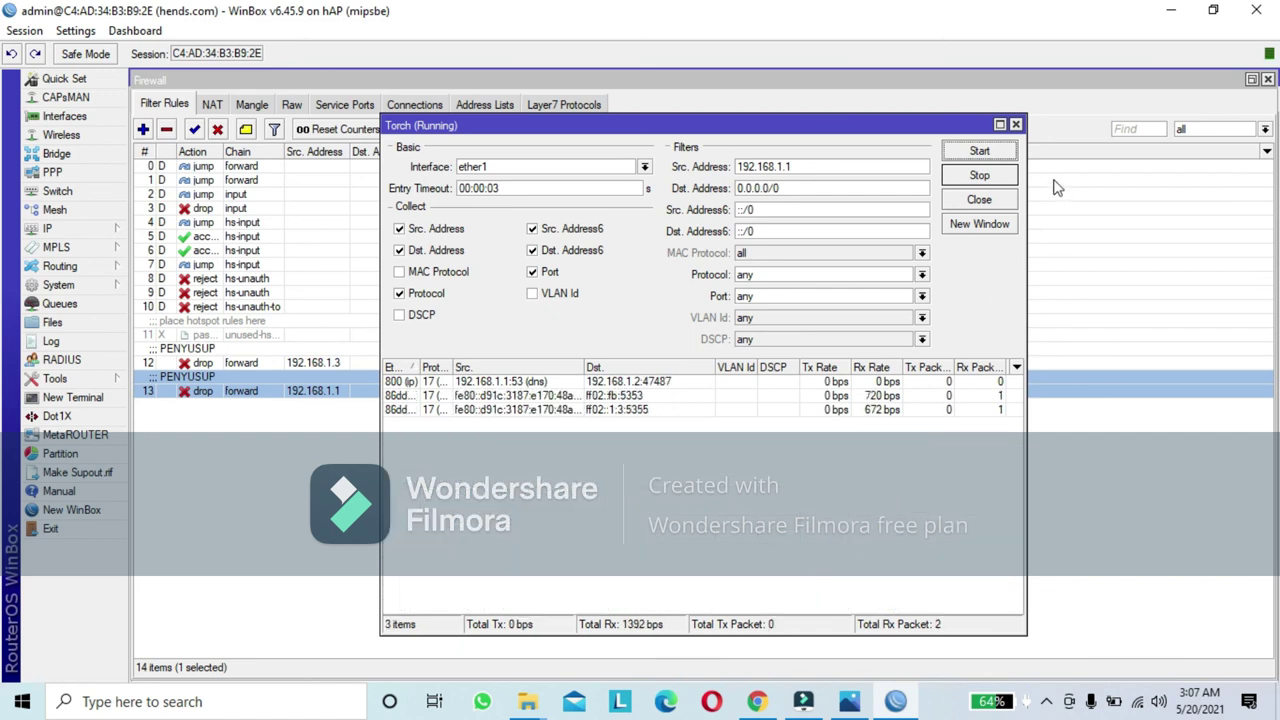
{"action": "left_click", "coordinate": [1003, 176]}
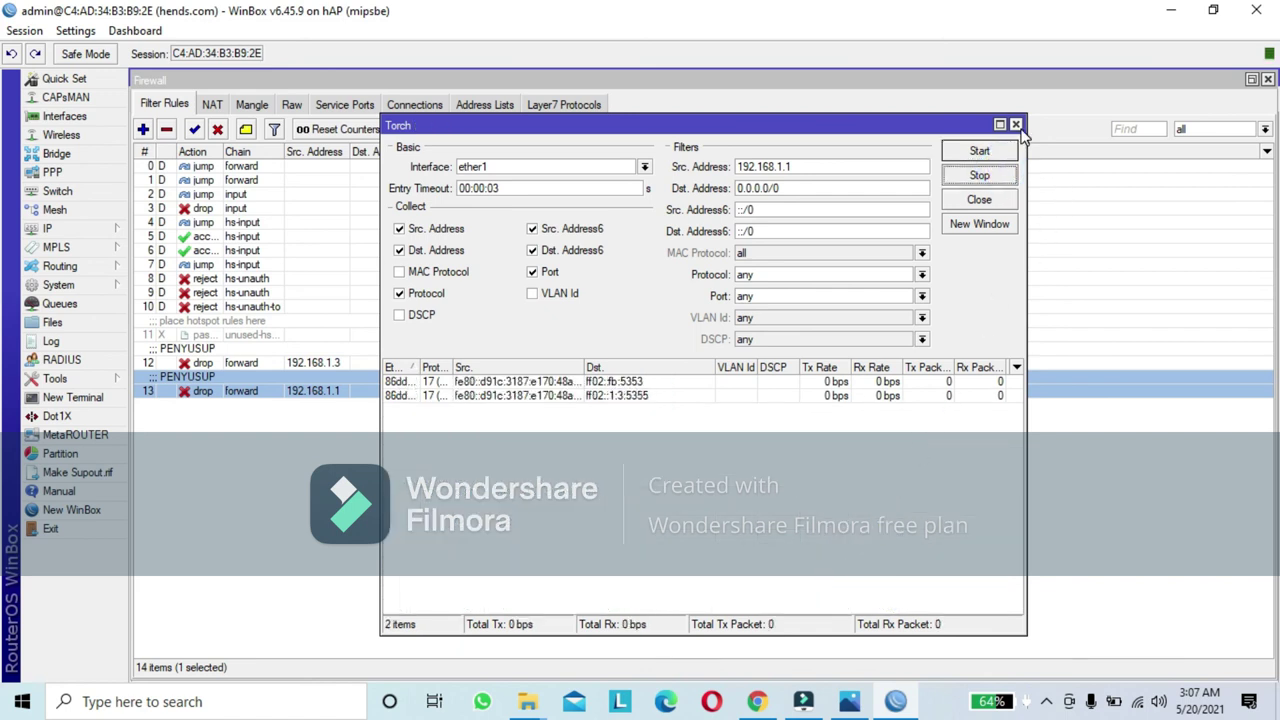
{"action": "left_click", "coordinate": [1016, 126]}
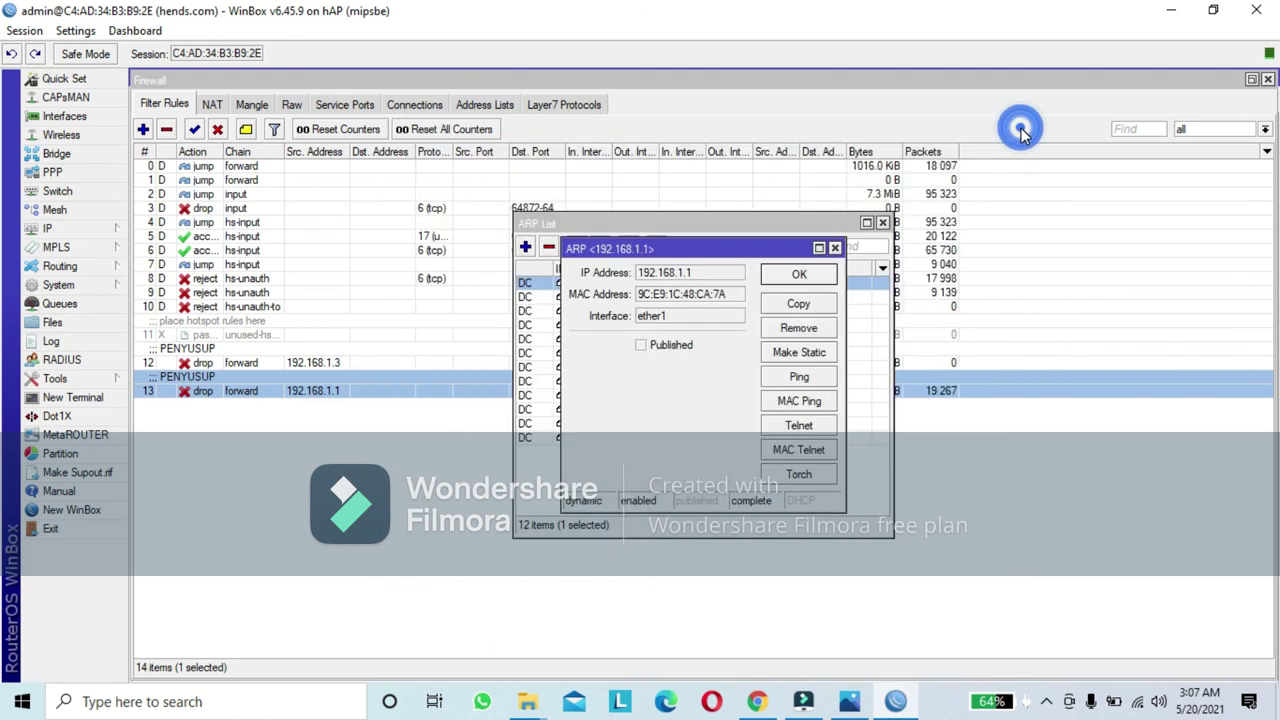
{"action": "left_click", "coordinate": [834, 249]}
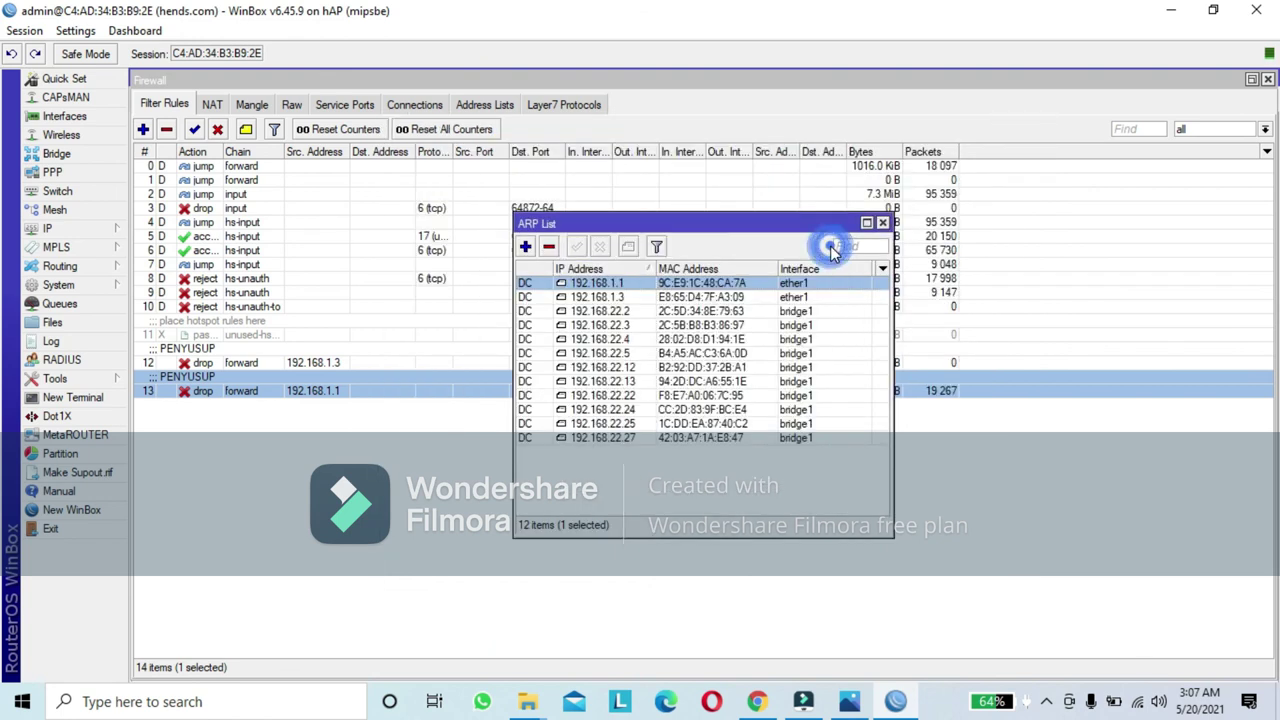
{"action": "left_click", "coordinate": [882, 223]}
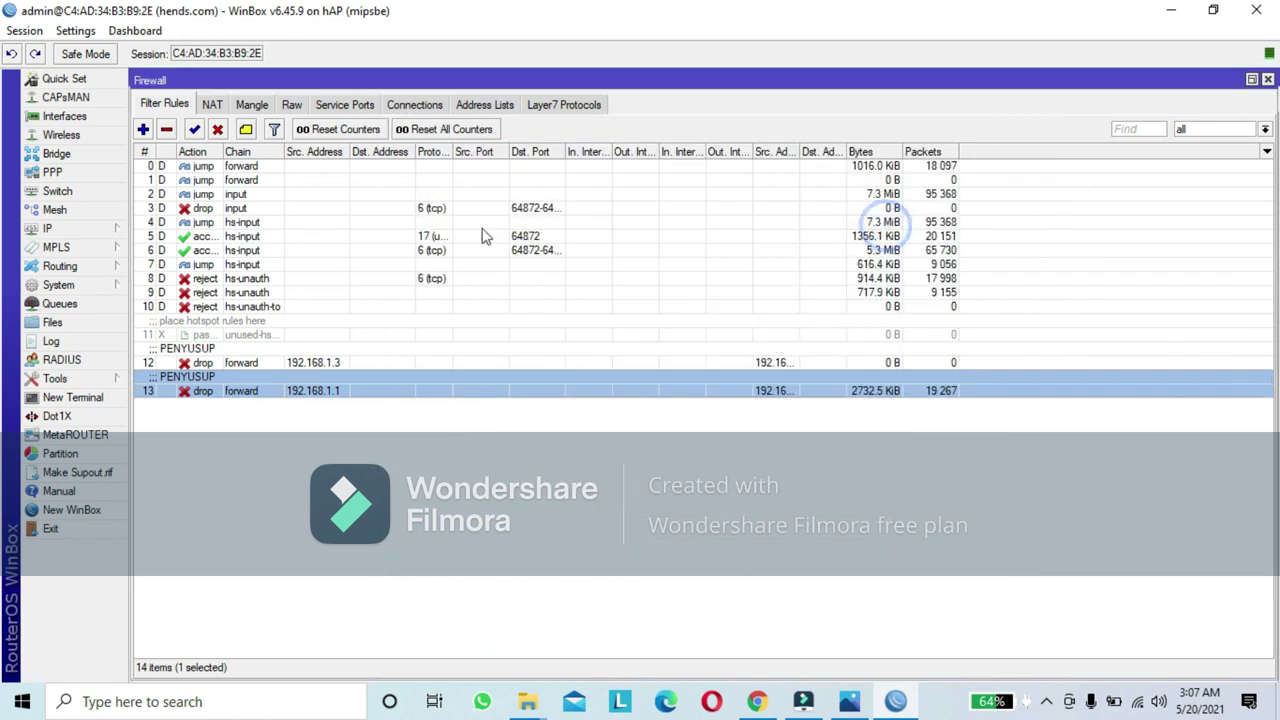
Open the router log, compare it with the login failure screenshot PENYUSUP.jpg in Photos, and return to WinBox
{"action": "left_click", "coordinate": [48, 342]}
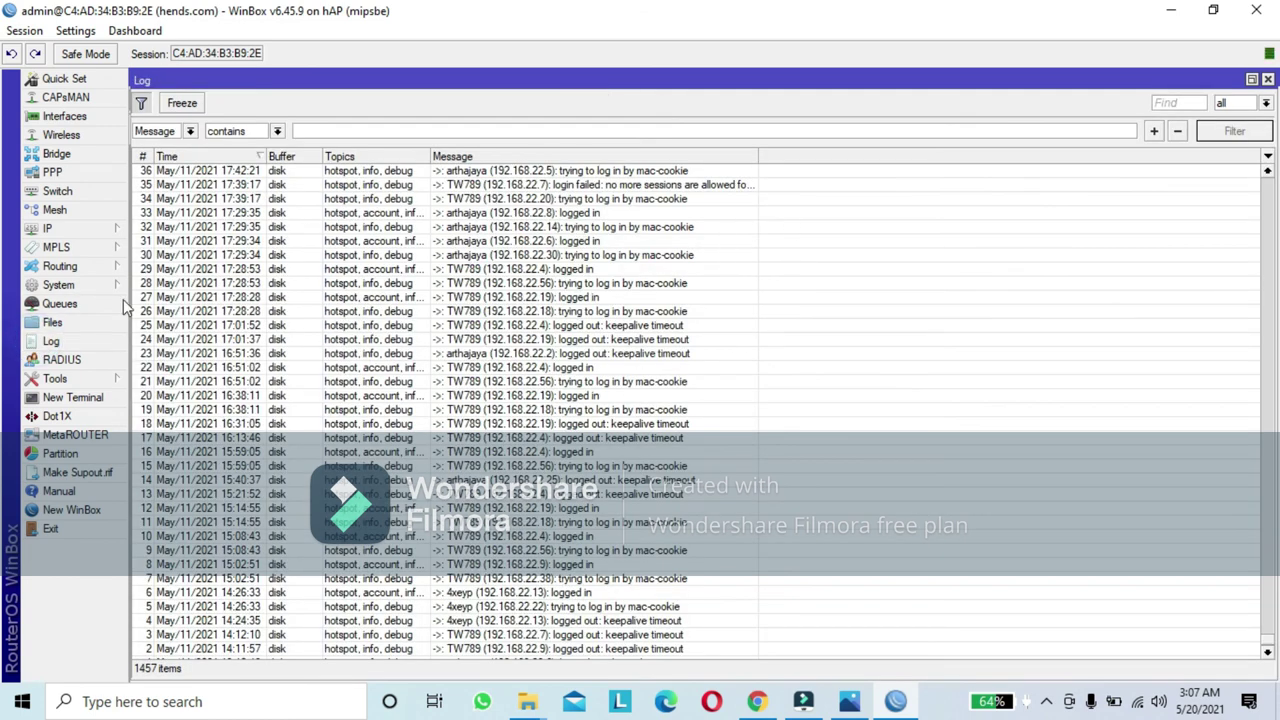
{"action": "left_click", "coordinate": [848, 706]}
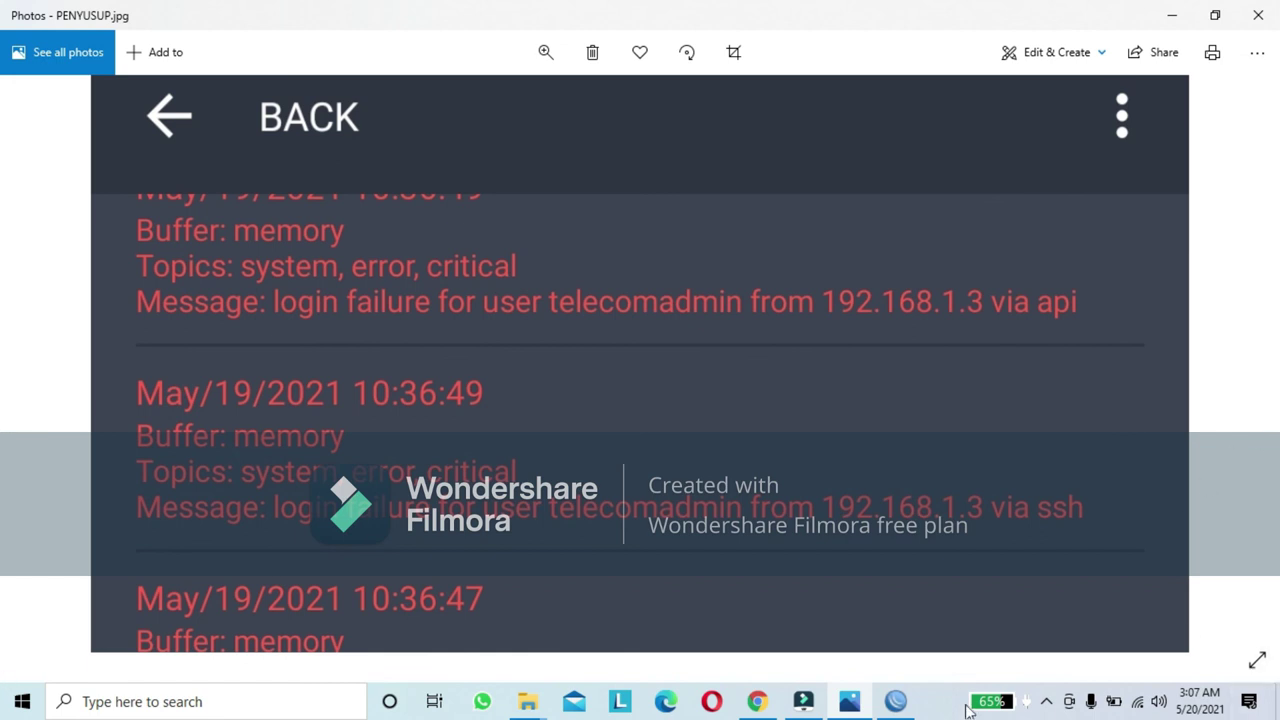
{"action": "left_click", "coordinate": [898, 700]}
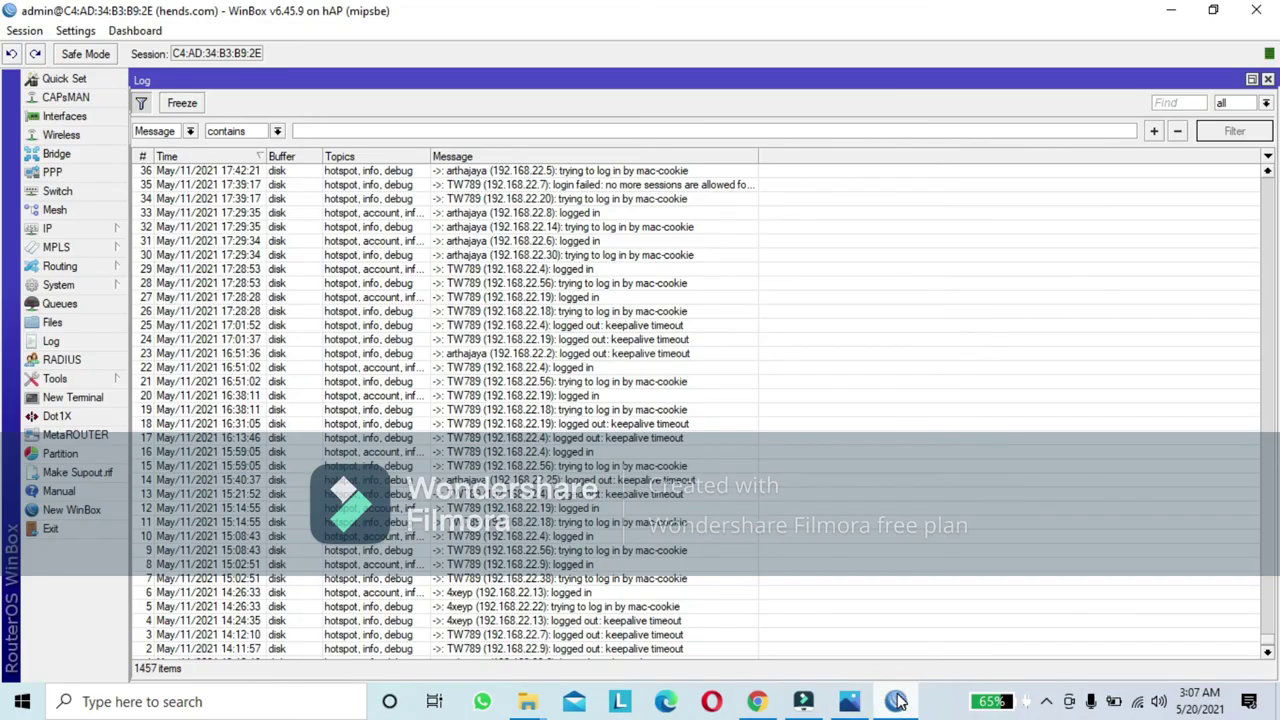